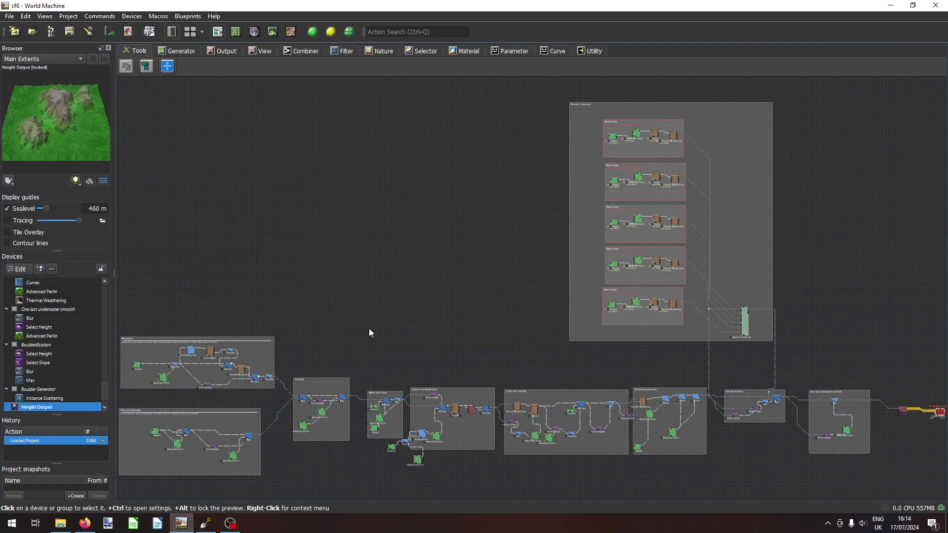
Switch to Firefox to view the reference terrain image, dismiss the browser update notice, and return to World Machine.
middle_drag(369, 328, 601, 195)
scroll(345, 292, up, 5)
scroll(508, 271, down, 4)
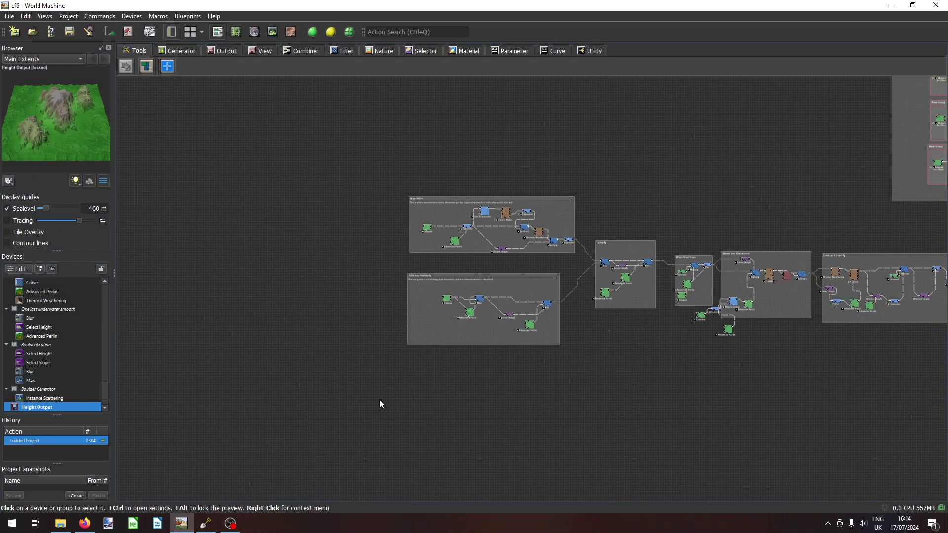
key(alt+Tab)
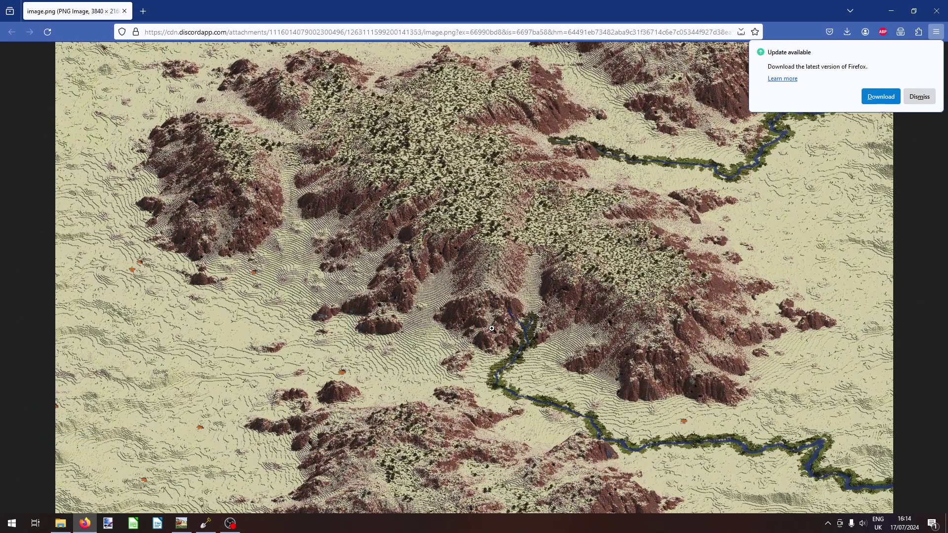
click(918, 99)
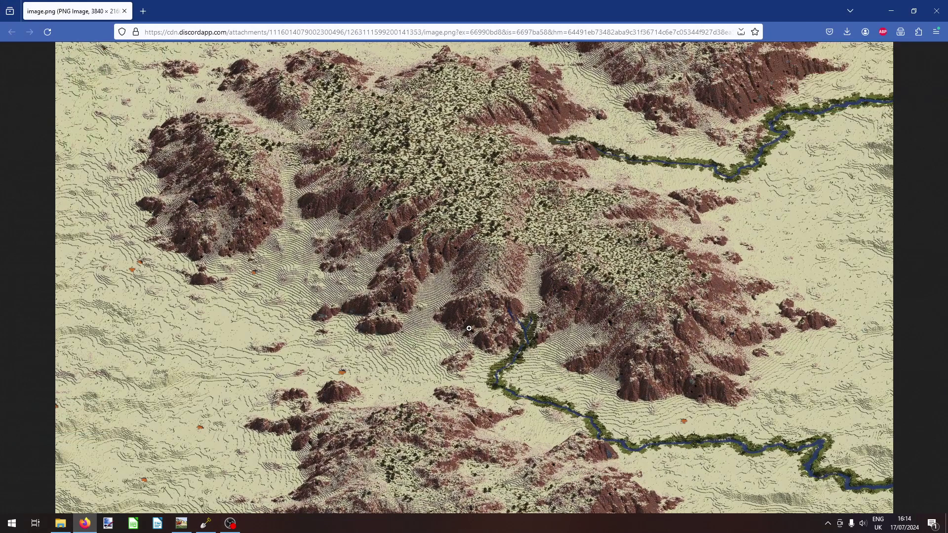
click(186, 528)
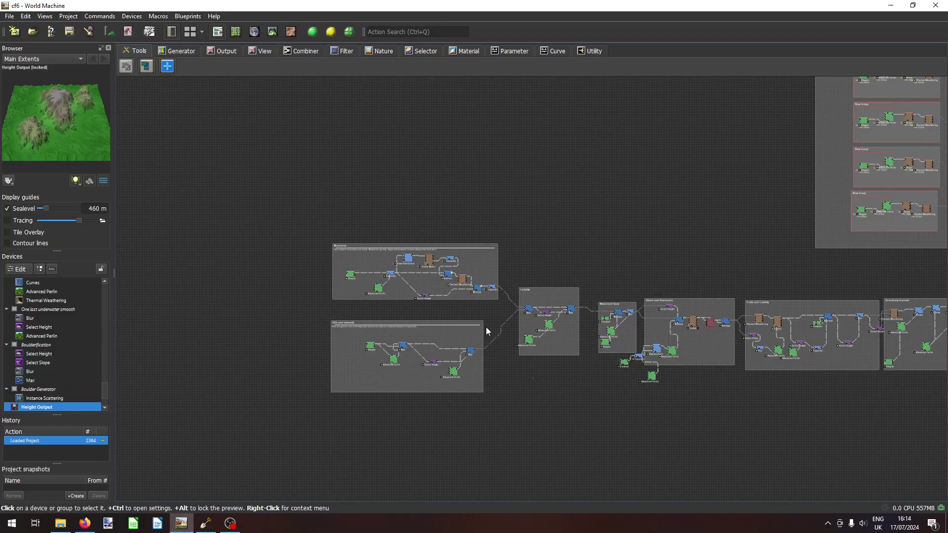
Survey the whole device network, from the Mountains and Hills and lowlands groups to the final output.
scroll(593, 342, down, 4)
middle_drag(695, 348, 483, 336)
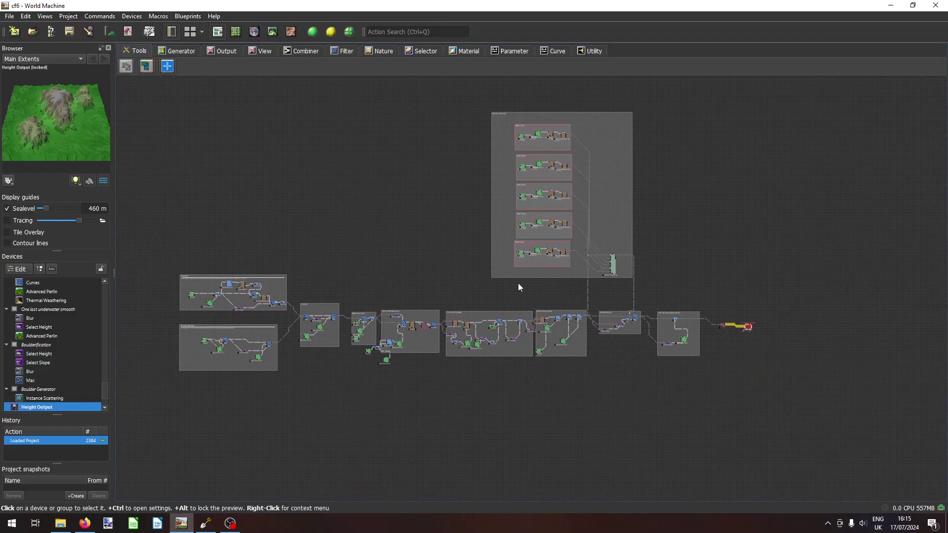
scroll(534, 299, up, 2)
scroll(524, 288, down, 2)
middle_drag(523, 288, 555, 337)
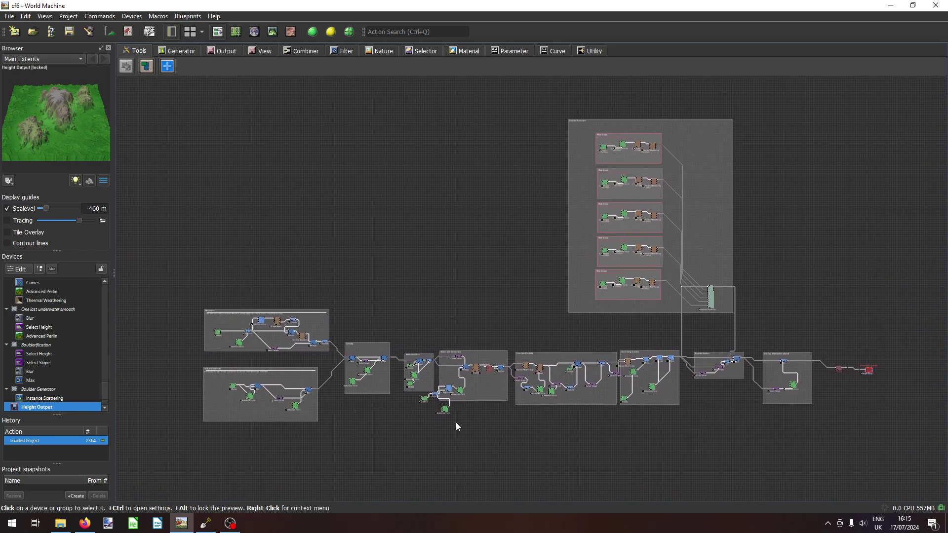
Lock the preview on the Add device ending the Hills and lowlands group and inspect its terrain in 3D.
right_drag(452, 422, 656, 353)
scroll(553, 321, up, 2)
scroll(342, 272, up, 3)
right_drag(327, 281, 395, 302)
scroll(385, 370, up, 1)
right_drag(385, 370, 296, 313)
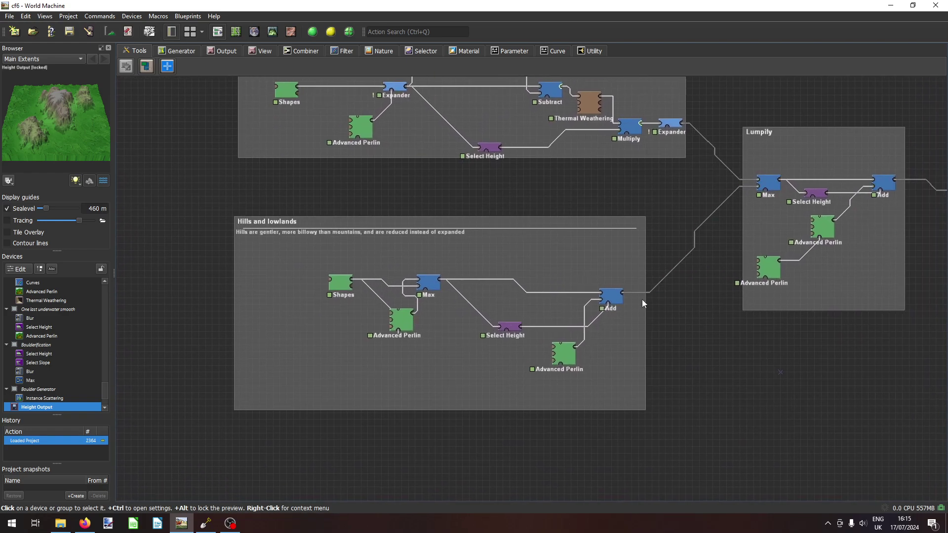
alt+click(611, 295)
click(275, 34)
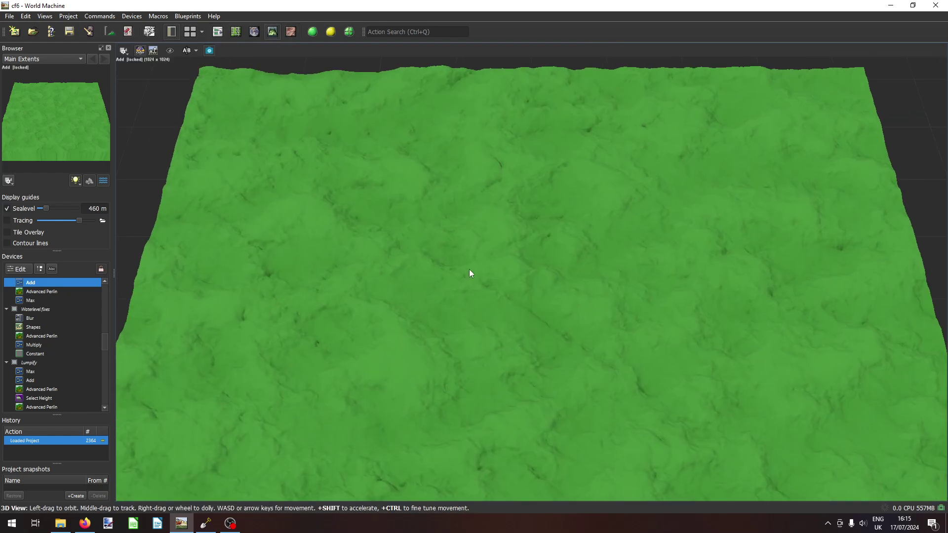
drag(469, 271, 336, 64)
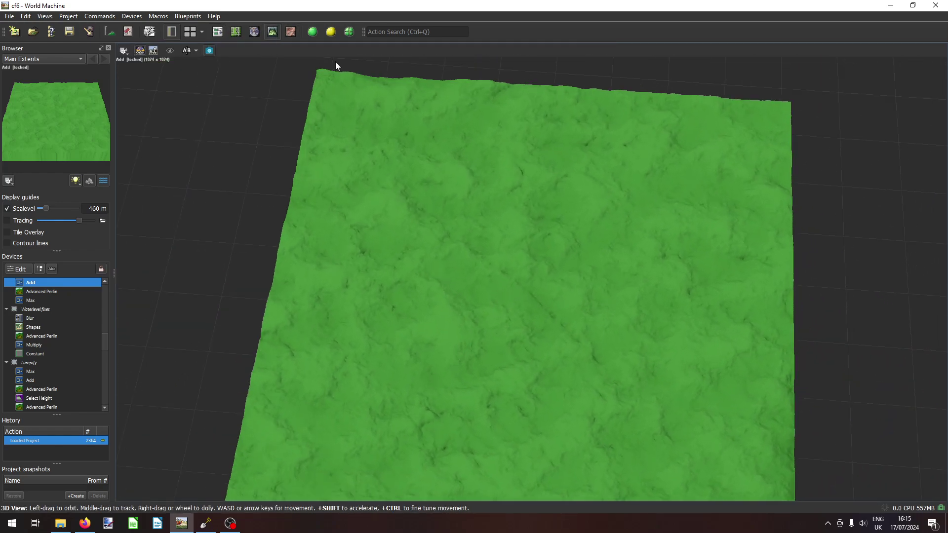
Inspect the terrain of the Shapes device in the Hills and lowlands group in the 3D view.
click(218, 32)
click(338, 295)
click(272, 32)
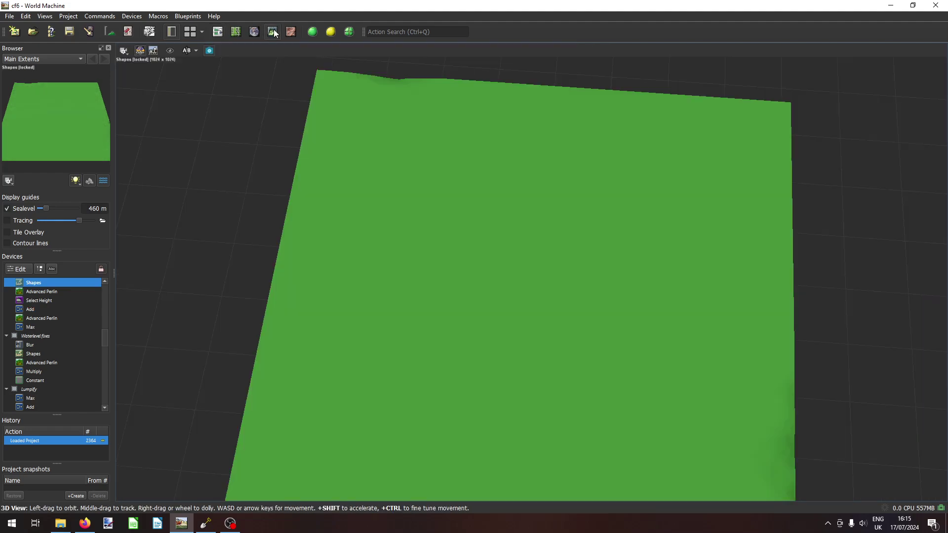
drag(345, 198, 281, 72)
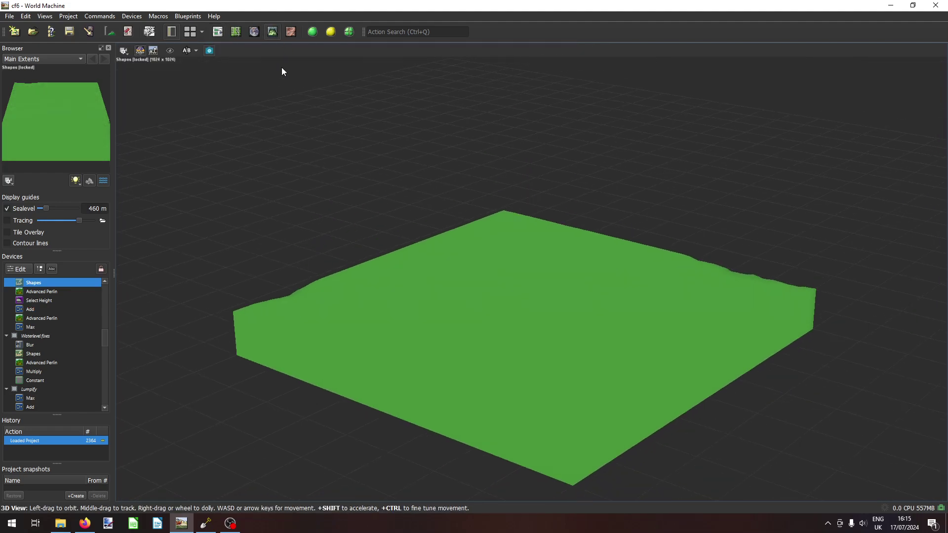
Lock the preview on Max, Select Height and Add in Hills and lowlands in turn, and show Add in 3D.
click(218, 31)
alt+click(398, 290)
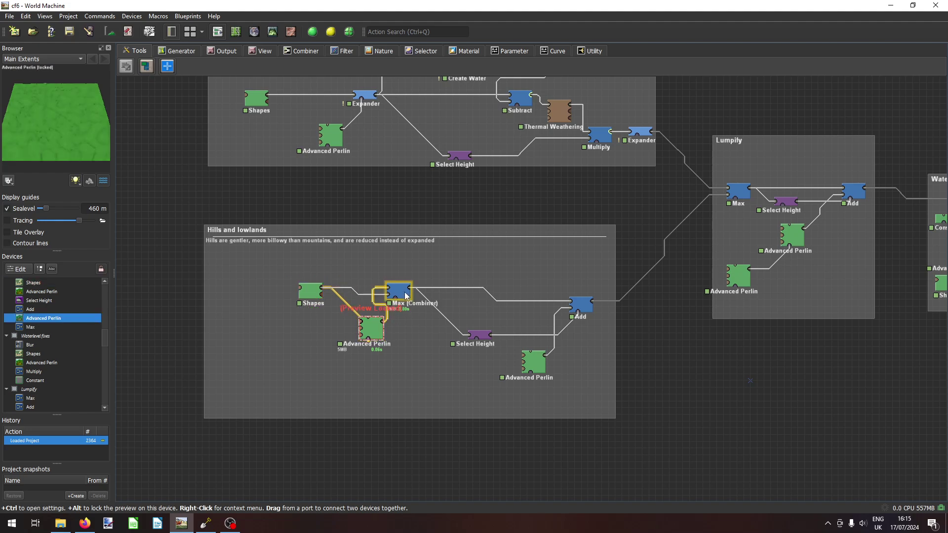
alt+click(486, 340)
alt+click(585, 311)
drag(483, 208, 401, 253)
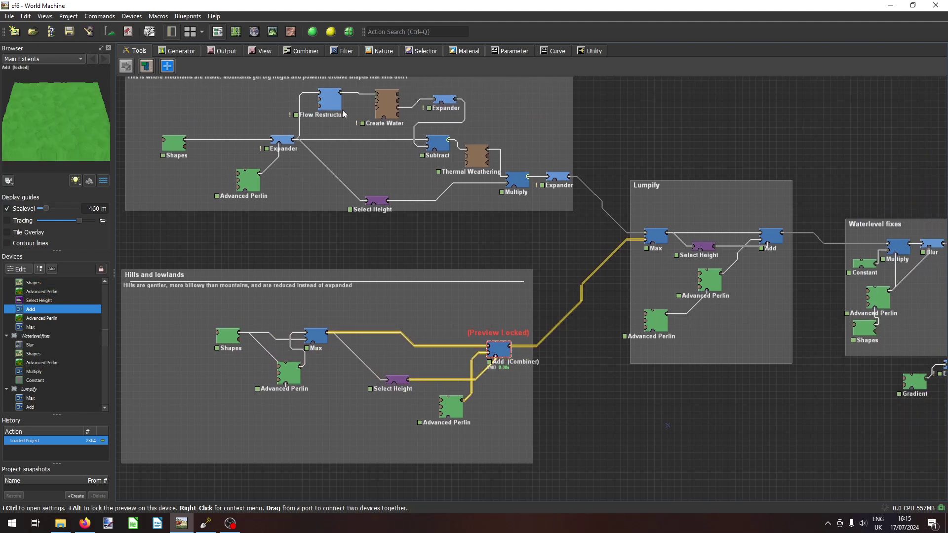
click(272, 32)
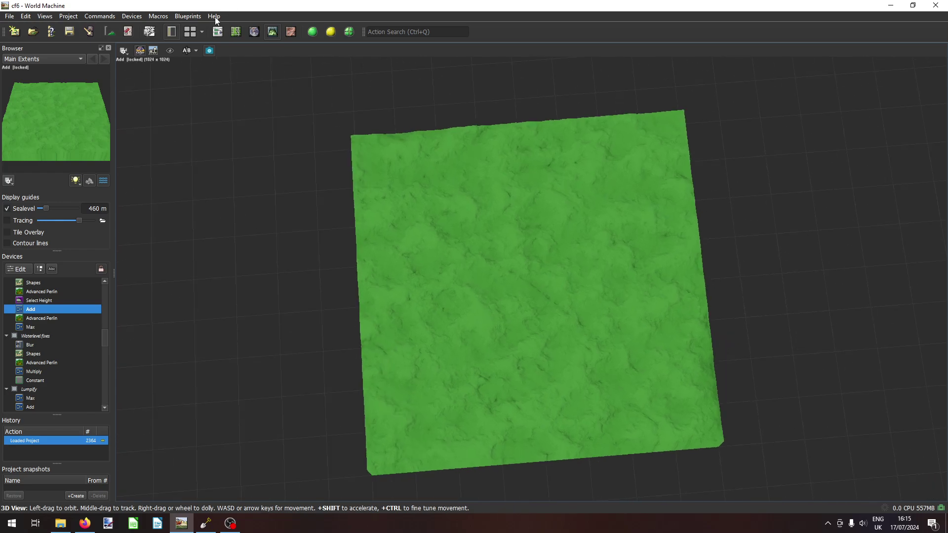
Lock the preview on the Shapes device of the Mountains group and inspect its terrain in 3D.
click(217, 32)
alt+click(320, 252)
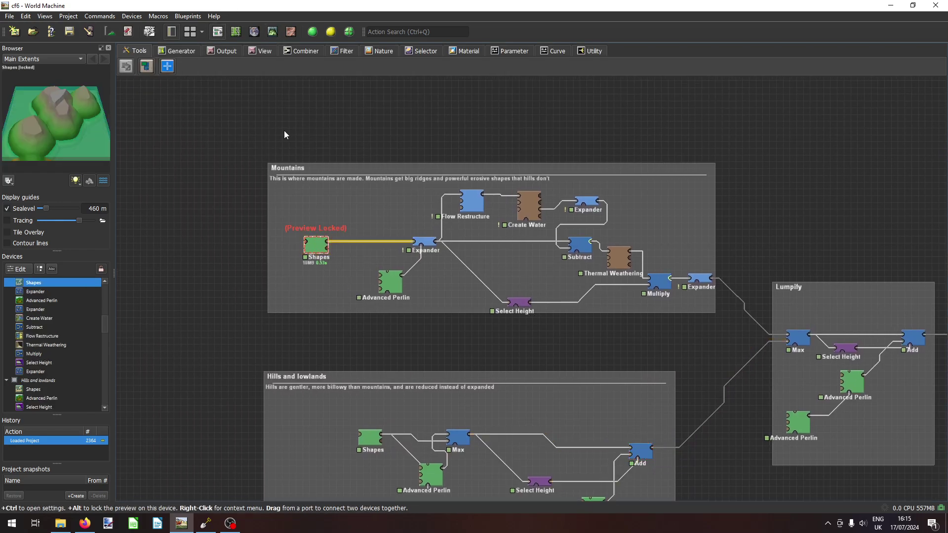
click(267, 35)
drag(447, 210, 519, 247)
Lock the preview on the last Expander of the Mountains group and inspect the resulting mountains in 3D.
click(218, 33)
middle_drag(393, 253, 355, 252)
middle_drag(538, 271, 515, 271)
scroll(516, 271, up, 2)
middle_drag(608, 274, 513, 291)
alt+click(535, 294)
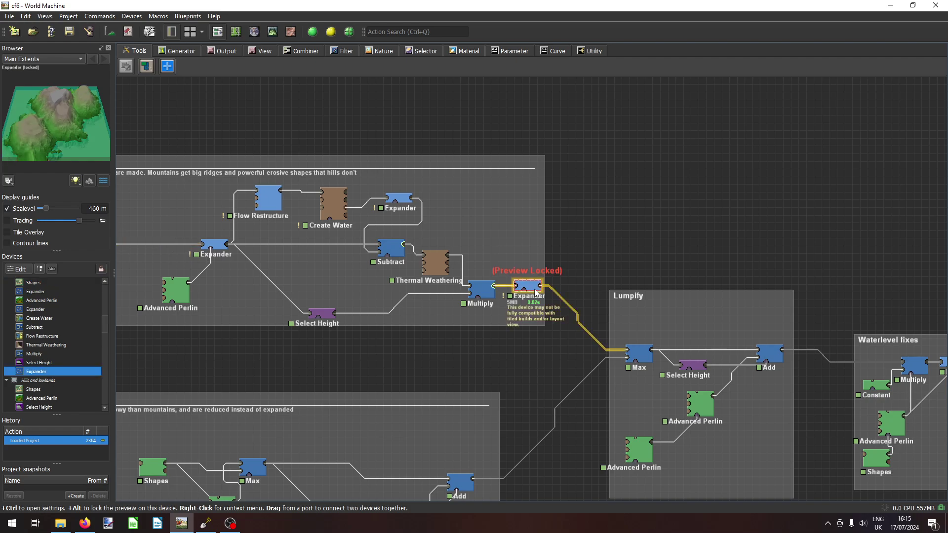
click(272, 32)
drag(534, 262, 598, 215)
Lock the preview on the Max combiner in the Lumpify group and show the merged mountains and hills in 3D.
click(231, 33)
click(217, 32)
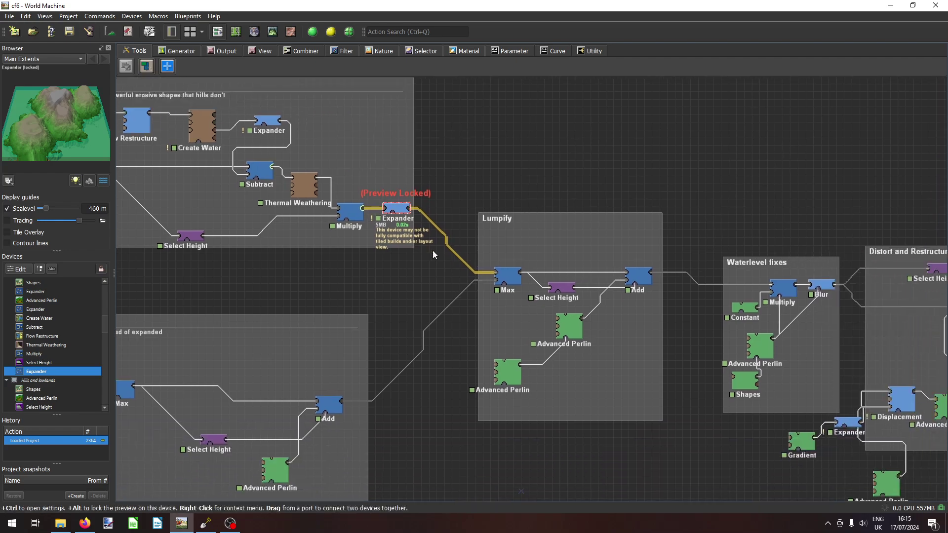
click(483, 262)
alt+click(499, 271)
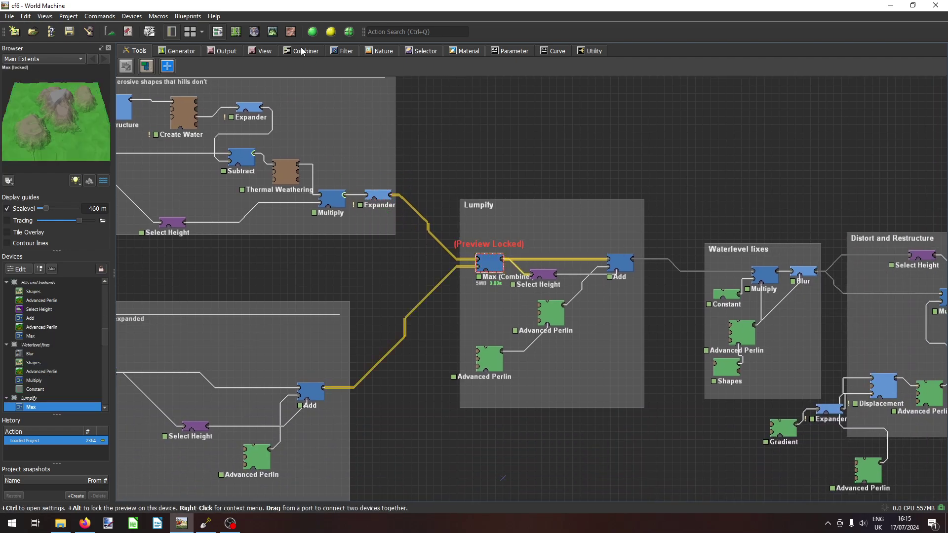
right_click(283, 31)
click(273, 32)
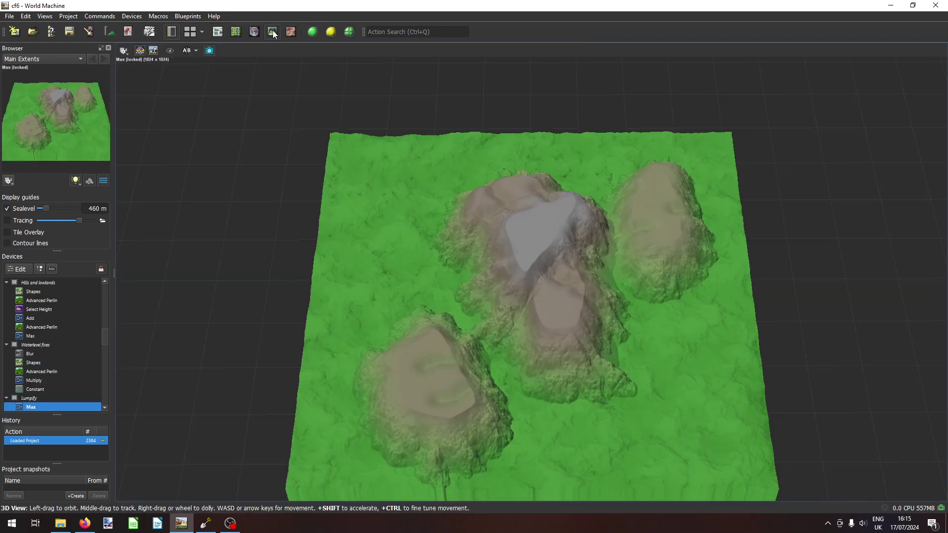
Preview the Shapes device and the Blur device of the Waterlevel fixes group in turn.
click(217, 32)
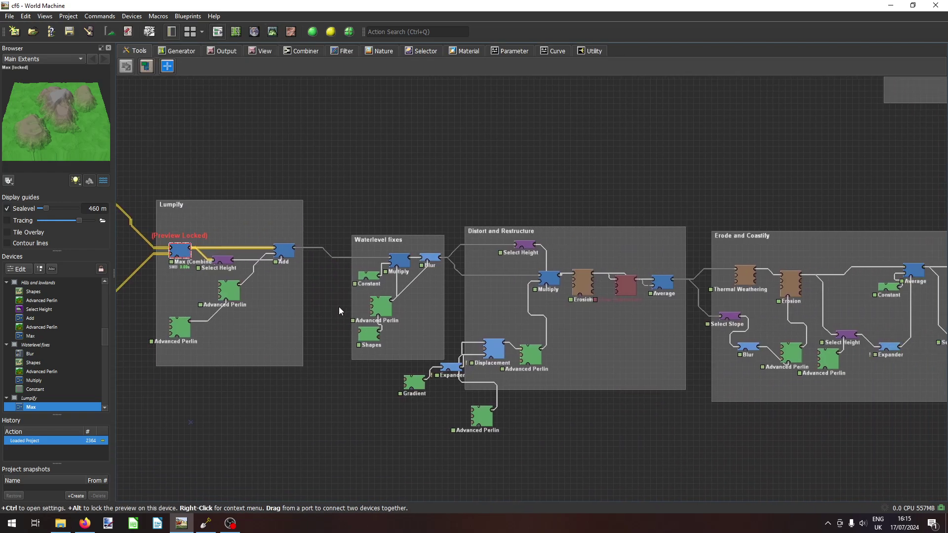
alt+click(361, 353)
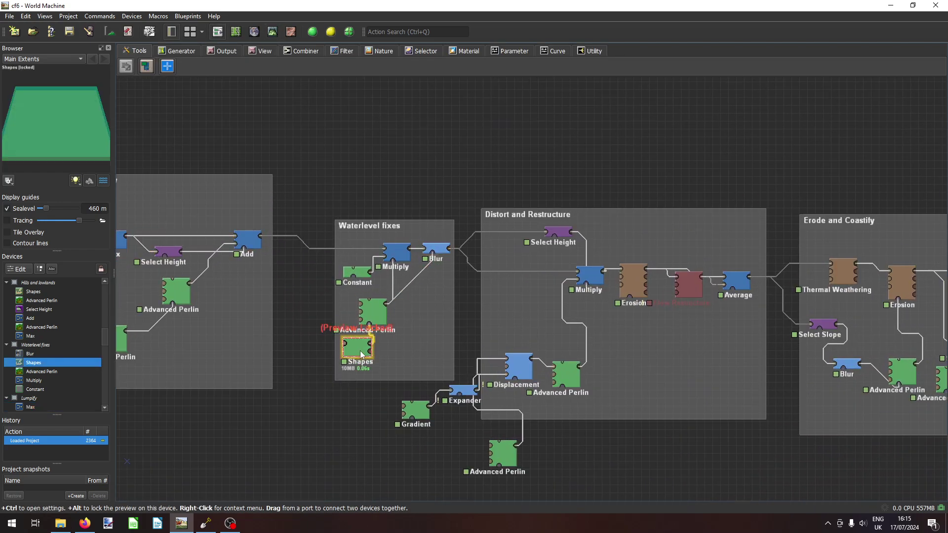
alt+click(436, 248)
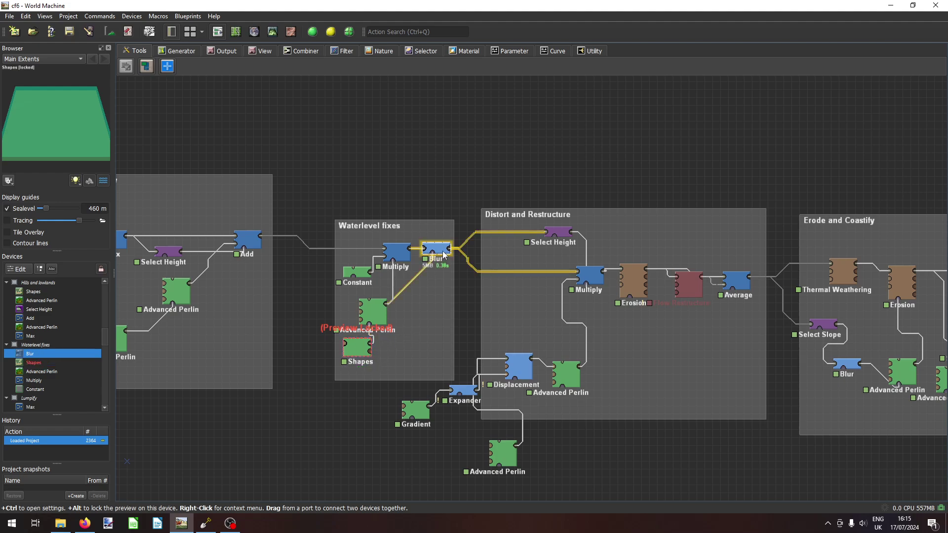
right_drag(430, 296, 289, 266)
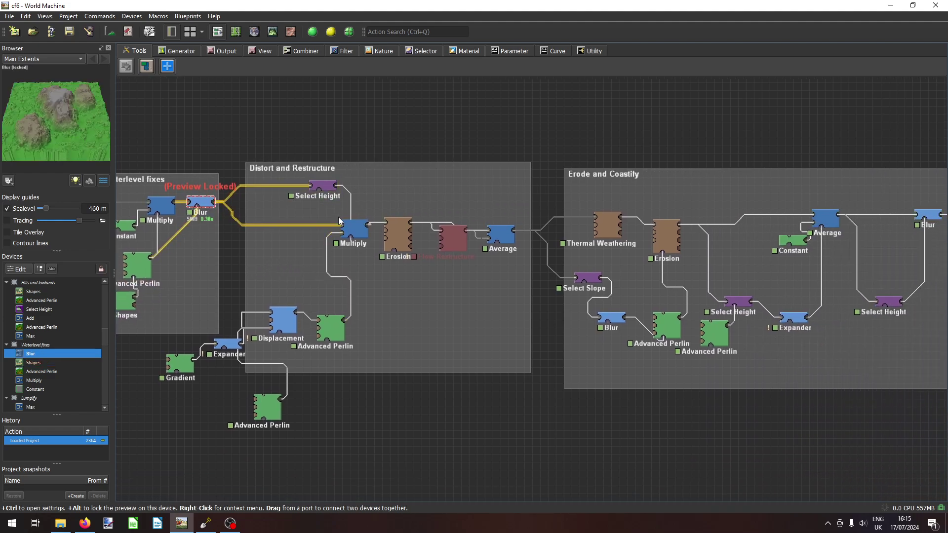
Lock the preview on the Gradient device feeding the Distort and Restructure group and inspect it in 3D.
right_drag(330, 292, 412, 260)
alt+click(263, 333)
scroll(264, 334, up, 1)
right_drag(166, 104, 222, 96)
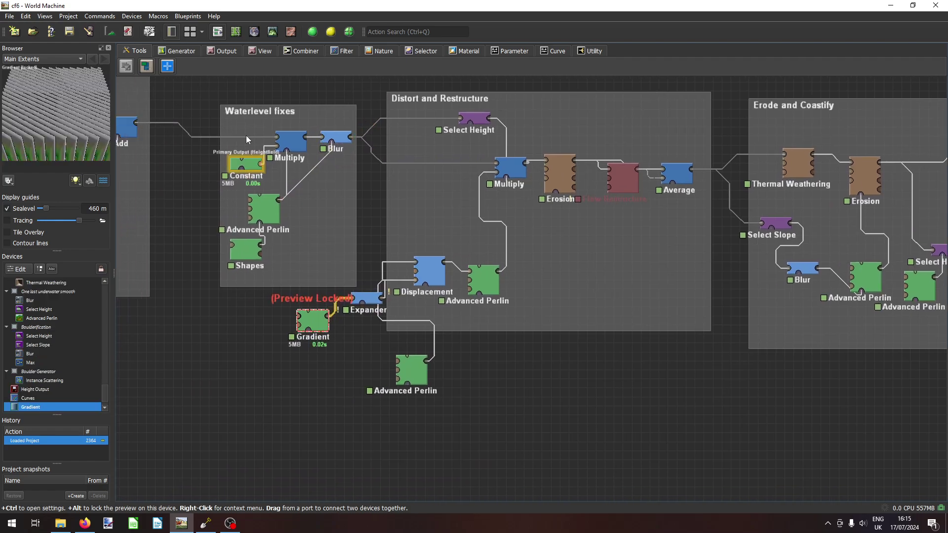
click(272, 31)
drag(469, 263, 360, 171)
Preview the Expander after the Gradient, the Advanced Perlin below it and the Displacement, showing the Displacement in 3D.
click(219, 32)
alt+click(368, 298)
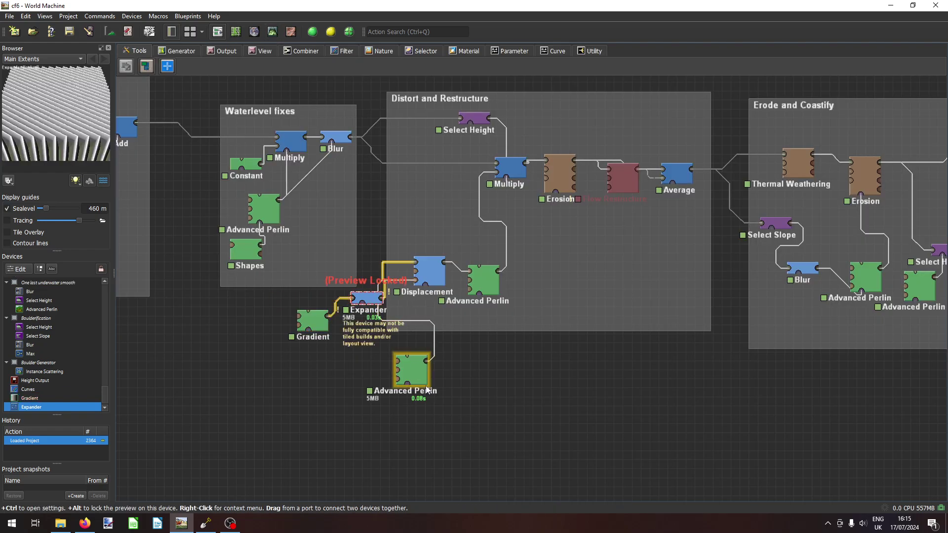
alt+click(411, 370)
alt+click(437, 281)
click(272, 32)
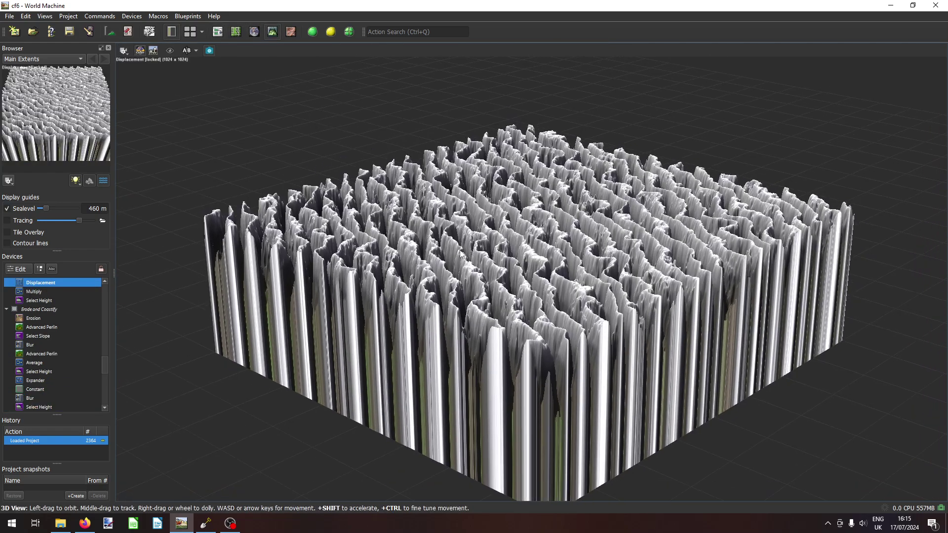
Lock the preview on the Advanced Perlin fed by the Displacement and inspect its terrain in 3D.
click(217, 31)
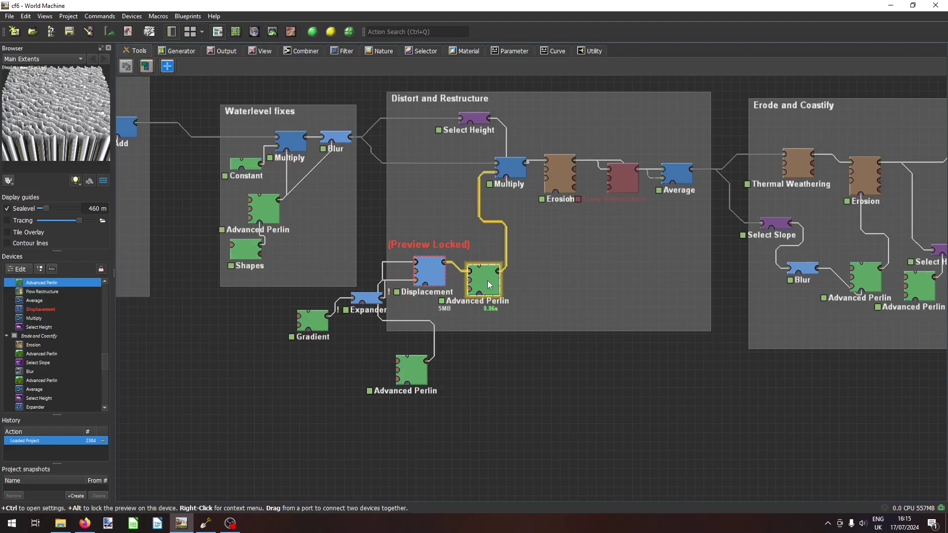
alt+click(482, 275)
click(272, 32)
drag(362, 166, 330, 85)
Lock the preview on the Multiply combiner in Distort and Restructure and inspect the distorted terrain in 3D.
click(218, 32)
alt+click(467, 222)
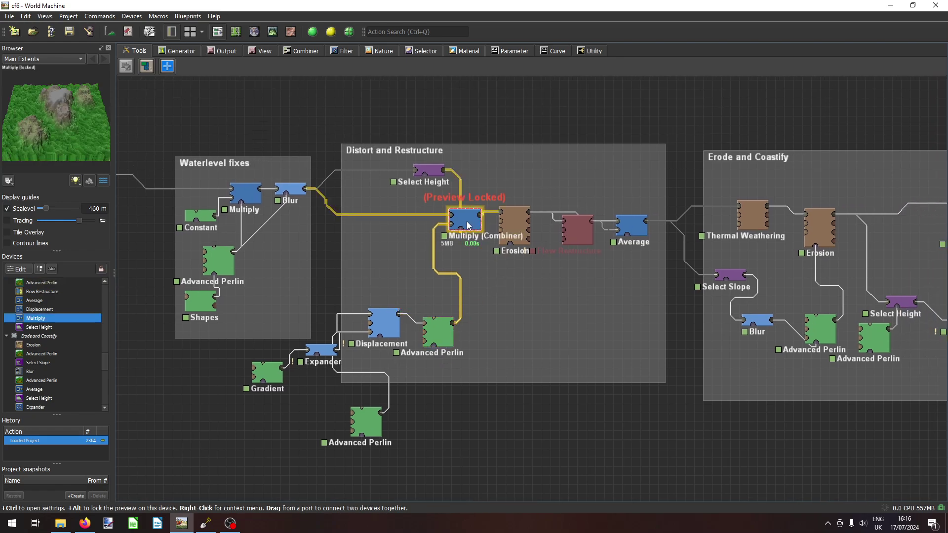
click(270, 34)
drag(526, 303, 488, 192)
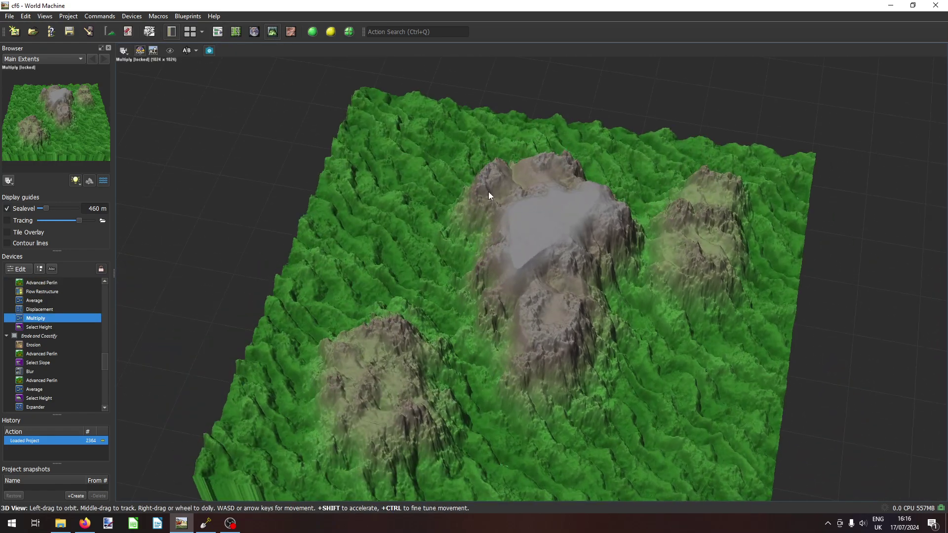
Preview the Thermal Weathering device of Erode and Coastify in 3D and examine it with the A/B comparison divider.
click(216, 34)
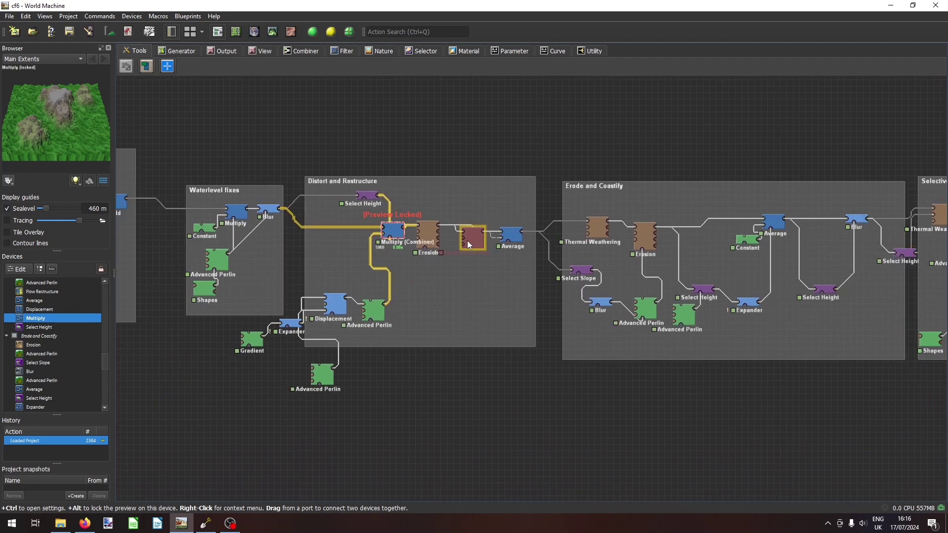
middle_drag(706, 289, 547, 316)
alt+click(471, 256)
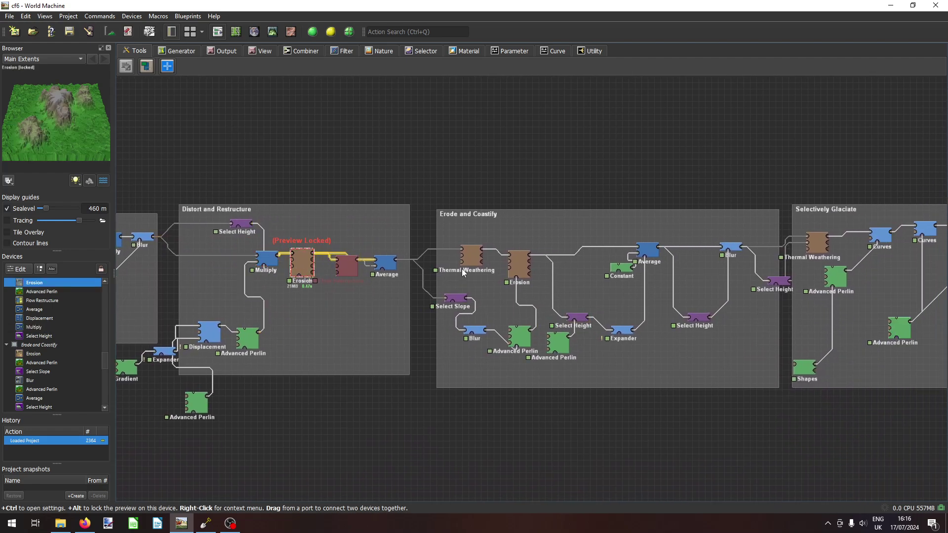
click(272, 31)
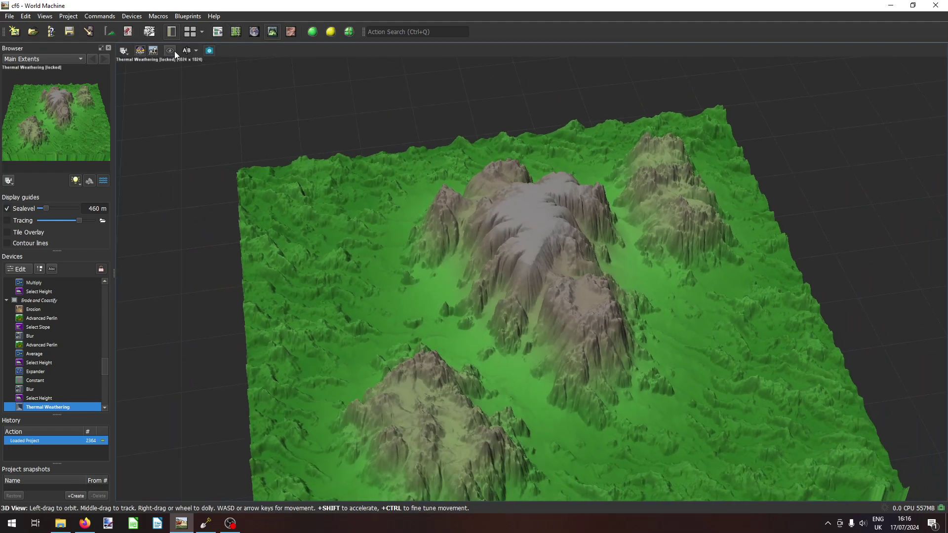
click(187, 50)
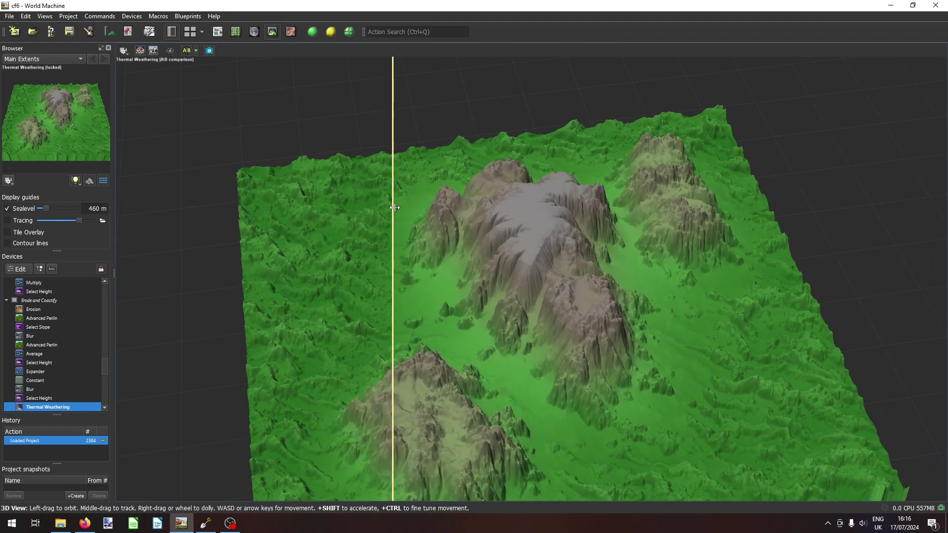
drag(394, 207, 284, 255)
Return to the device network and lock the preview on the Erosion device in the Erode and Coastify group.
click(215, 36)
scroll(423, 285, down, 1)
middle_drag(423, 286, 411, 290)
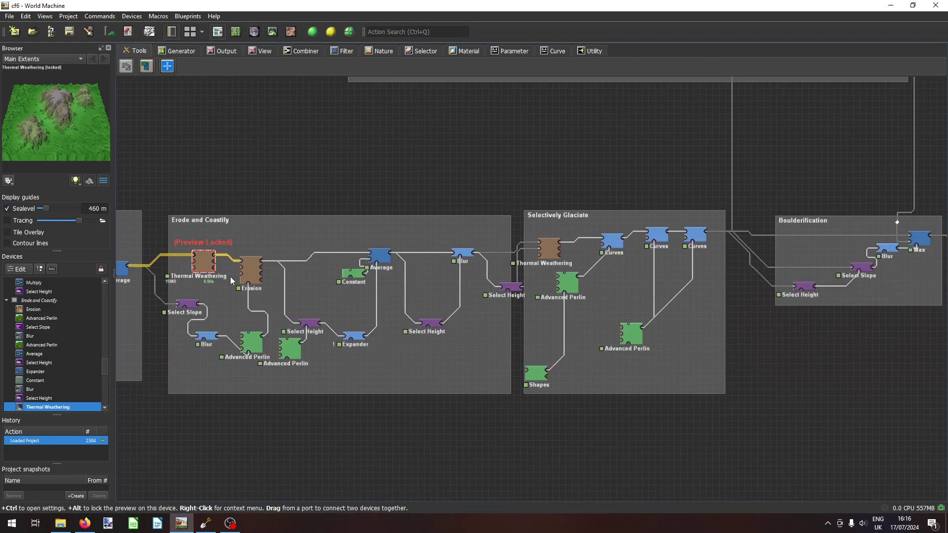
alt+click(241, 276)
scroll(575, 296, down, 1)
middle_drag(575, 296, 395, 302)
scroll(405, 294, up, 1)
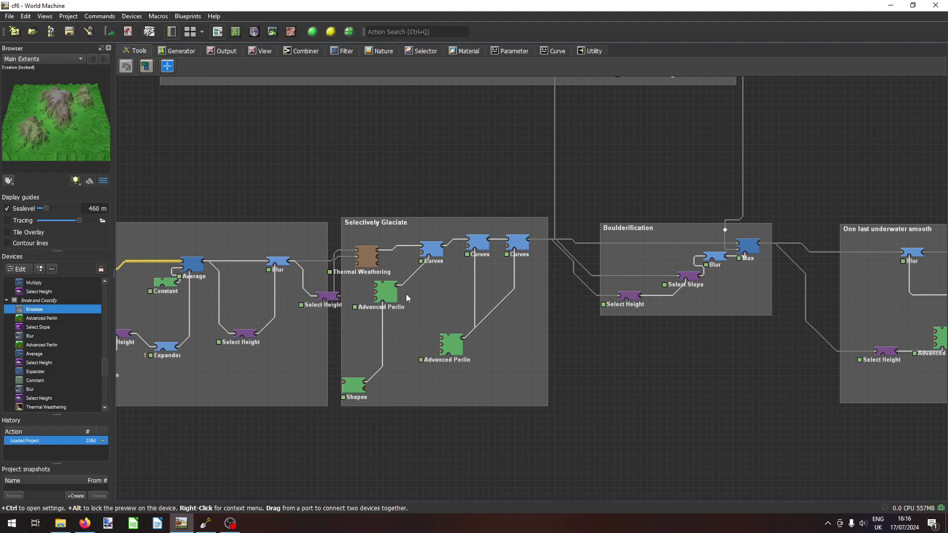
Lock the preview on the final Curves device of the Selectively Glaciate group and inspect its terrain in 3D.
alt+click(364, 256)
alt+click(523, 245)
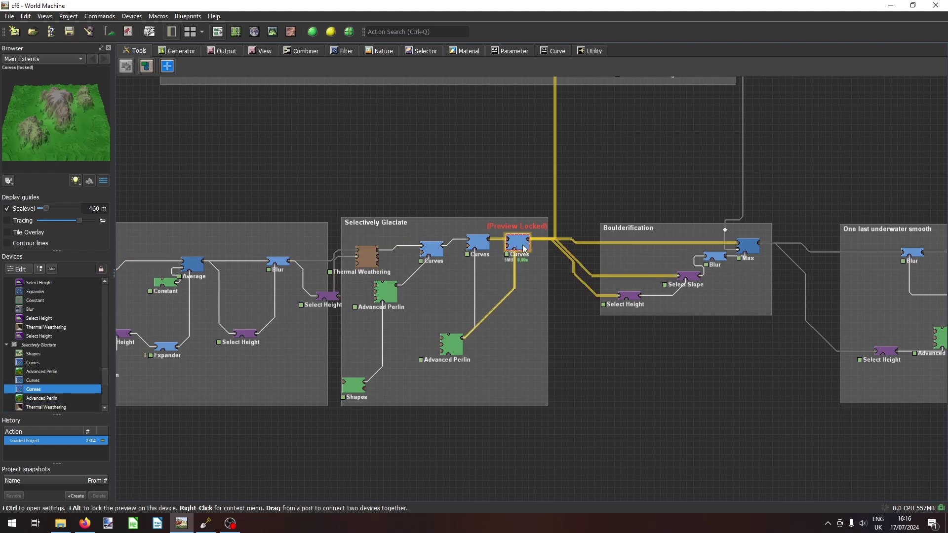
click(272, 35)
drag(283, 235, 178, 288)
drag(535, 326, 487, 356)
scroll(487, 356, down, 2)
Return to the device network and preview the Thermal Weathering devices of several boulder groups feeding the Instance Scattering device.
click(217, 31)
scroll(531, 296, down, 2)
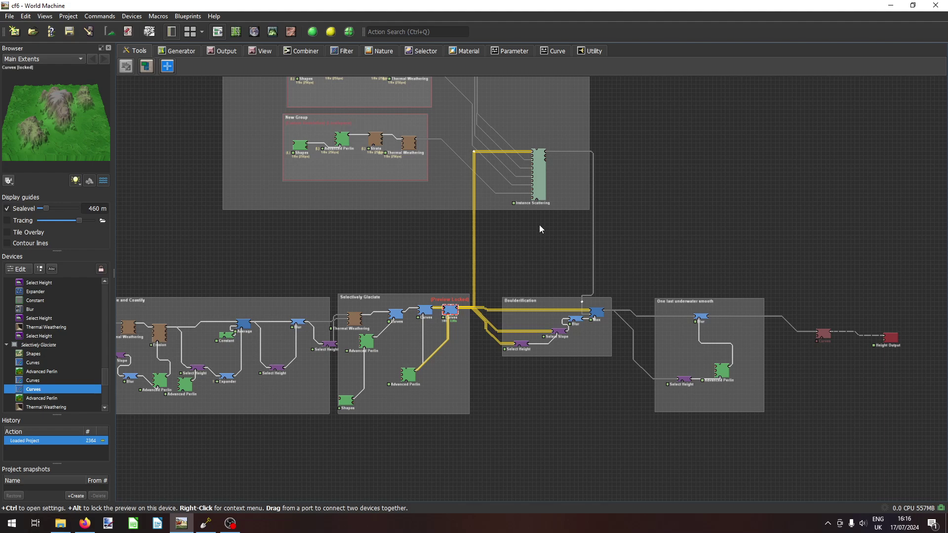
scroll(563, 222, up, 2)
middle_drag(573, 269, 642, 383)
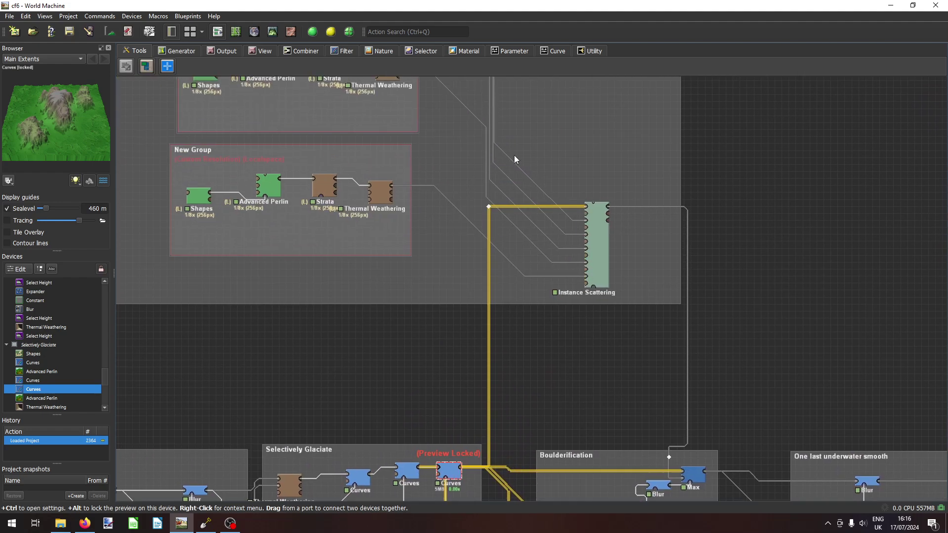
middle_drag(511, 154, 572, 385)
scroll(559, 277, down, 2)
middle_drag(537, 233, 533, 267)
middle_drag(518, 167, 497, 180)
click(482, 117)
click(470, 161)
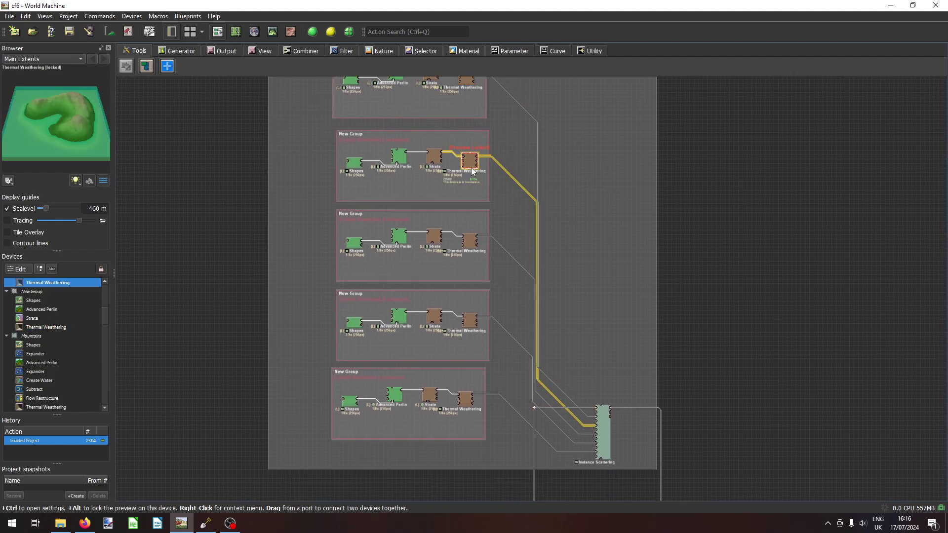
click(470, 241)
click(471, 322)
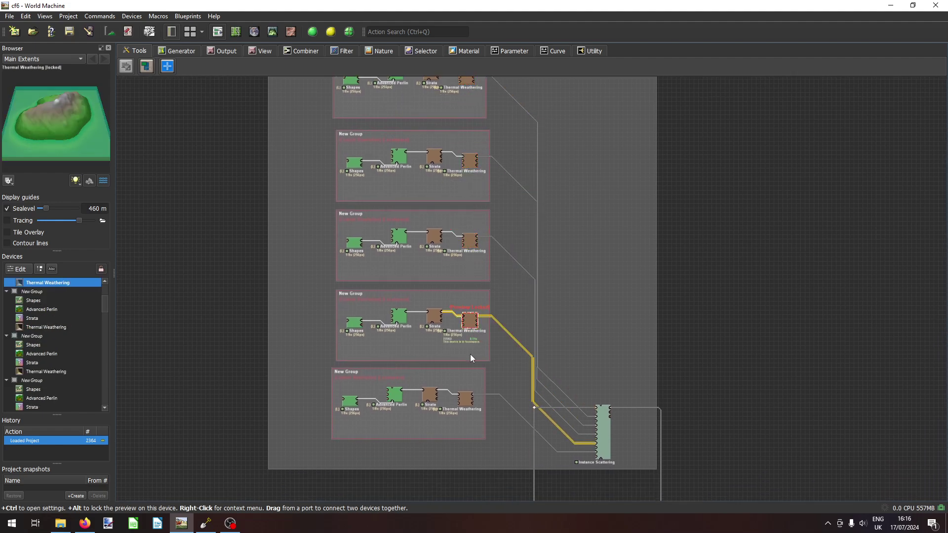
click(466, 401)
Lock the preview on the Instance Scattering device and inspect the scattered boulders in 3D.
click(606, 428)
click(270, 35)
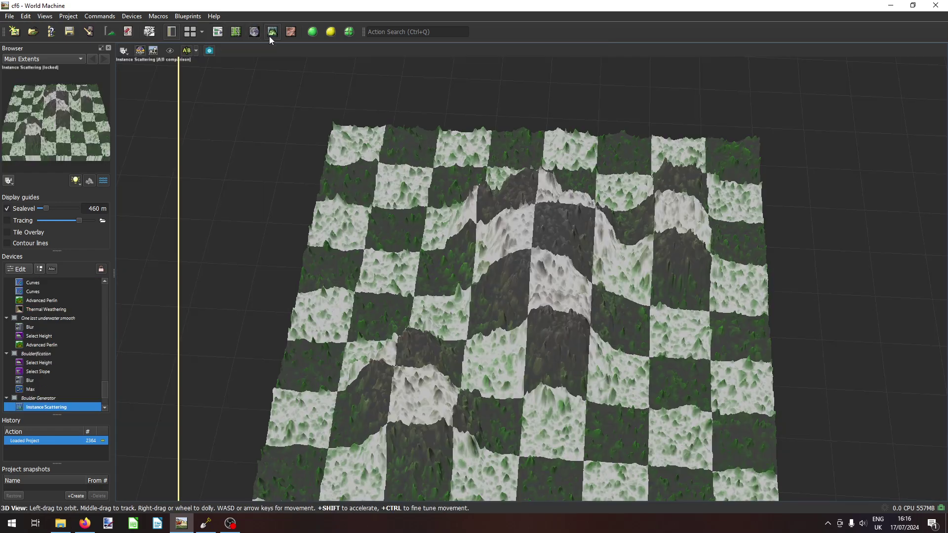
drag(578, 309, 601, 329)
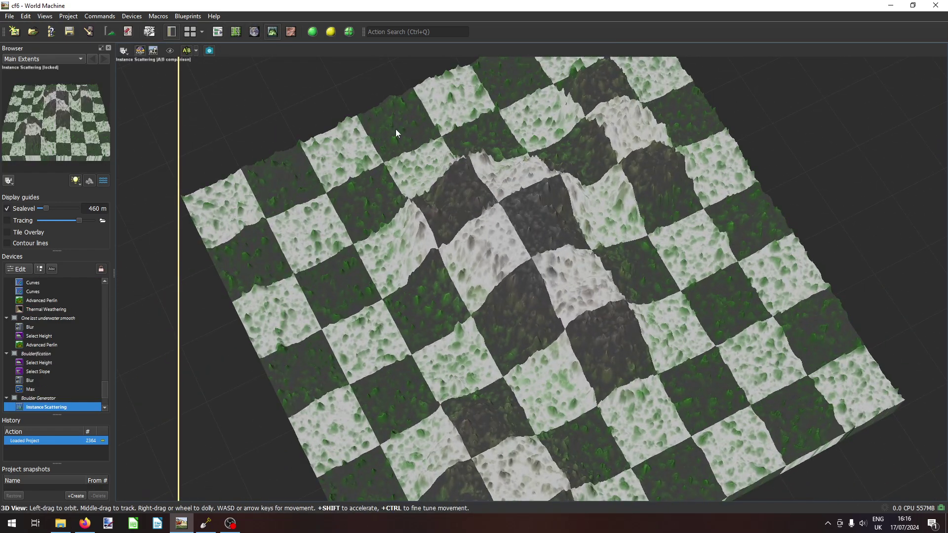
Lock the preview on the Max combiner in Boulderification and inspect the terrain in 3D, shifting the A/B comparison divider.
click(217, 32)
scroll(475, 209, up, 3)
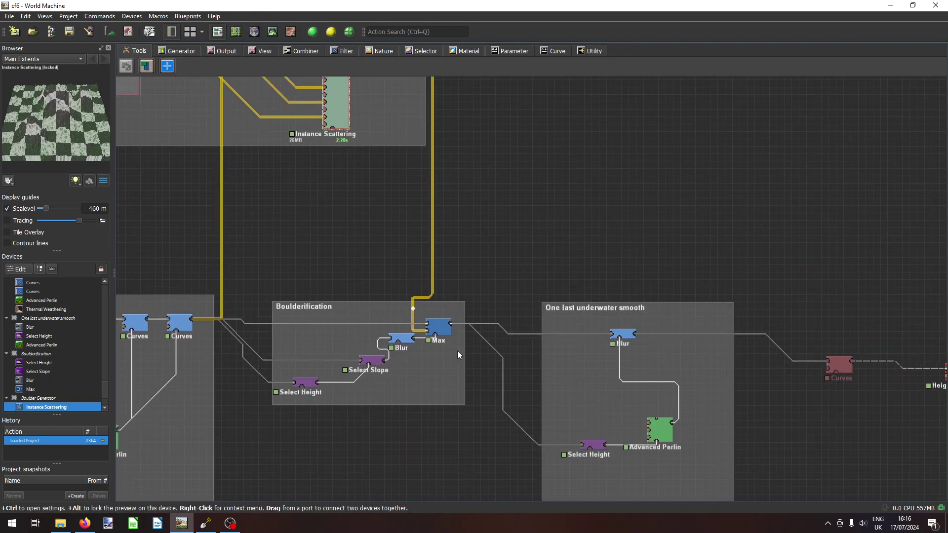
click(470, 269)
click(270, 31)
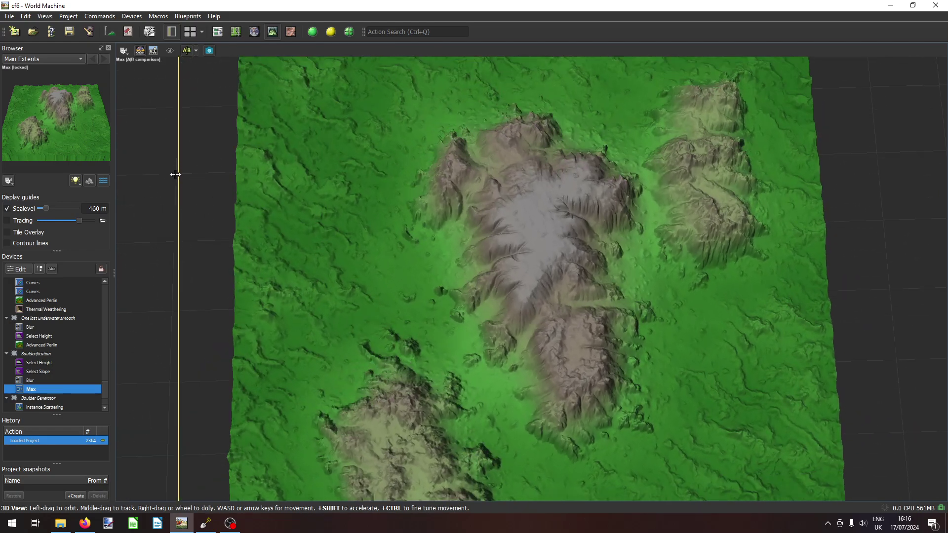
drag(176, 175, 203, 316)
scroll(455, 368, up, 2)
scroll(455, 368, down, 4)
drag(455, 369, 517, 326)
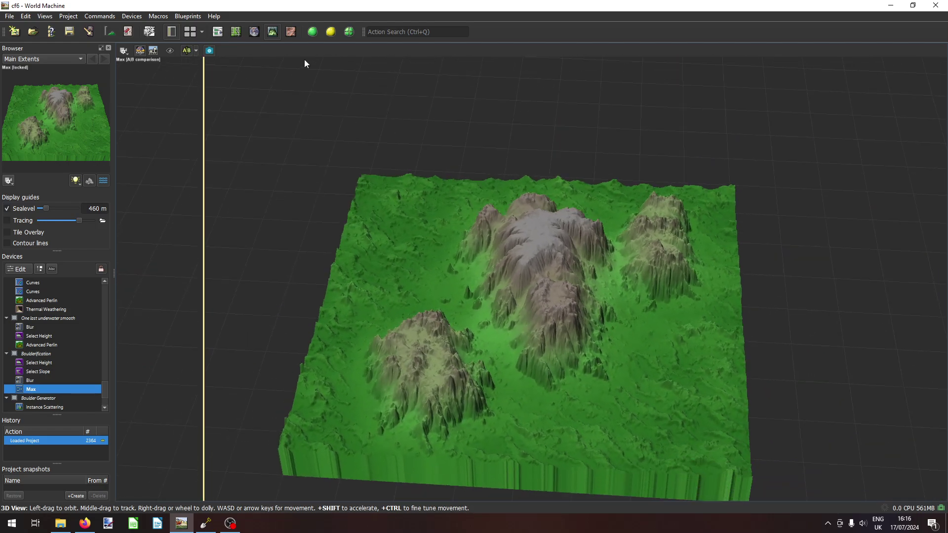
Back in the device network, preview Select Height and Blur in One last underwater smooth, followed by the disabled Curves device.
click(217, 31)
alt+click(421, 342)
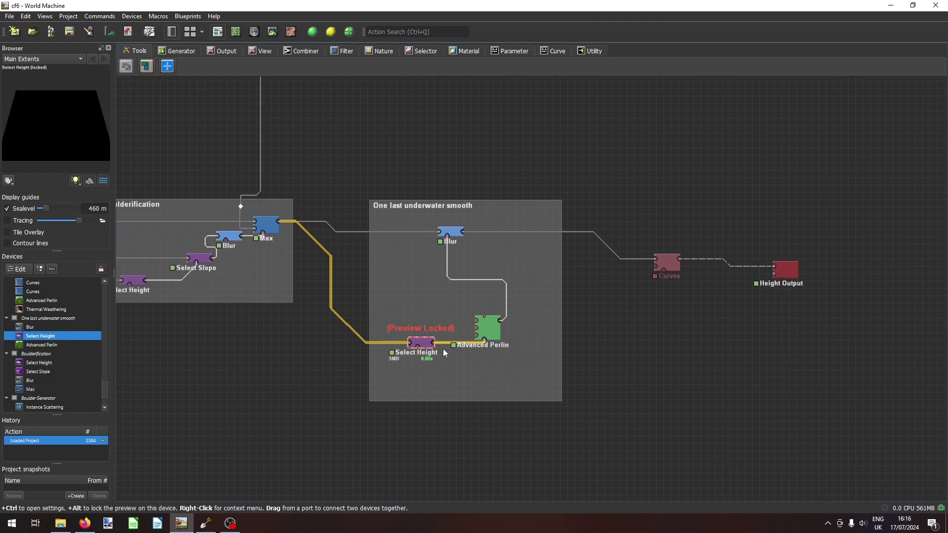
alt+click(455, 239)
middle_drag(564, 264, 347, 236)
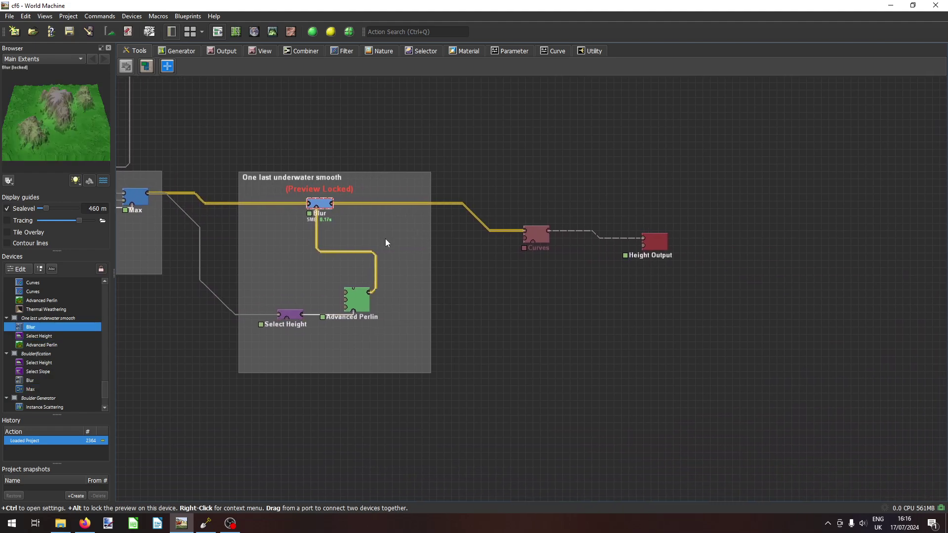
alt+click(524, 236)
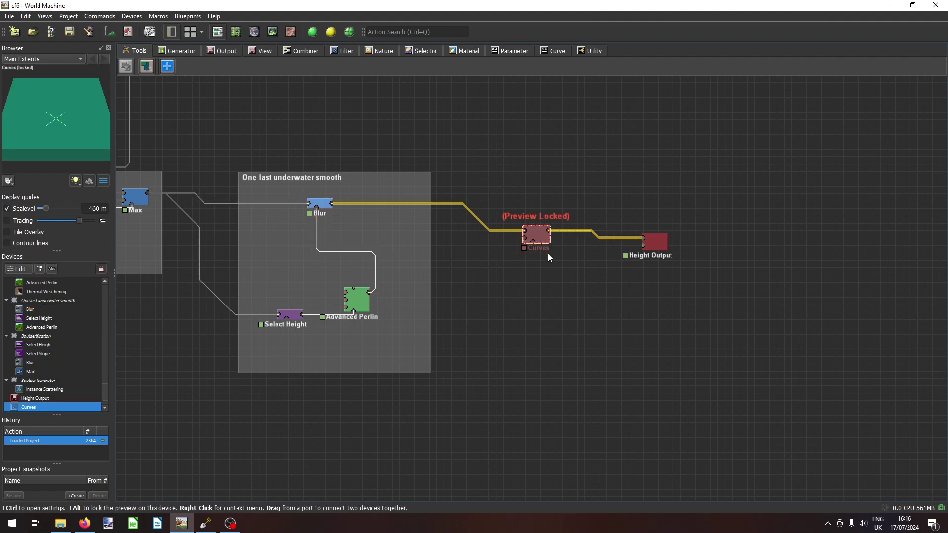
Lock the preview on the Height Output device and inspect the finished terrain from above in 3D.
right_drag(591, 266, 486, 268)
alt+click(548, 244)
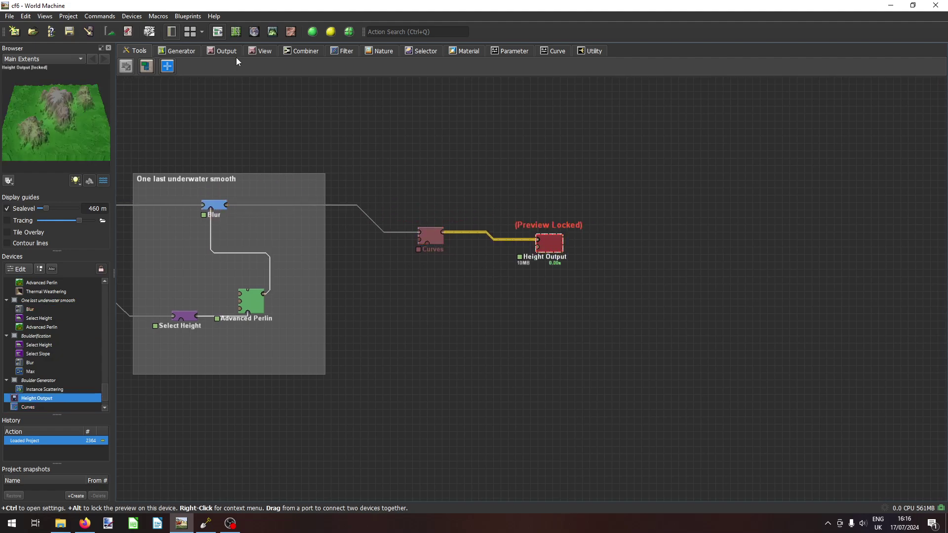
click(266, 31)
drag(587, 352, 594, 431)
scroll(392, 241, down, 2)
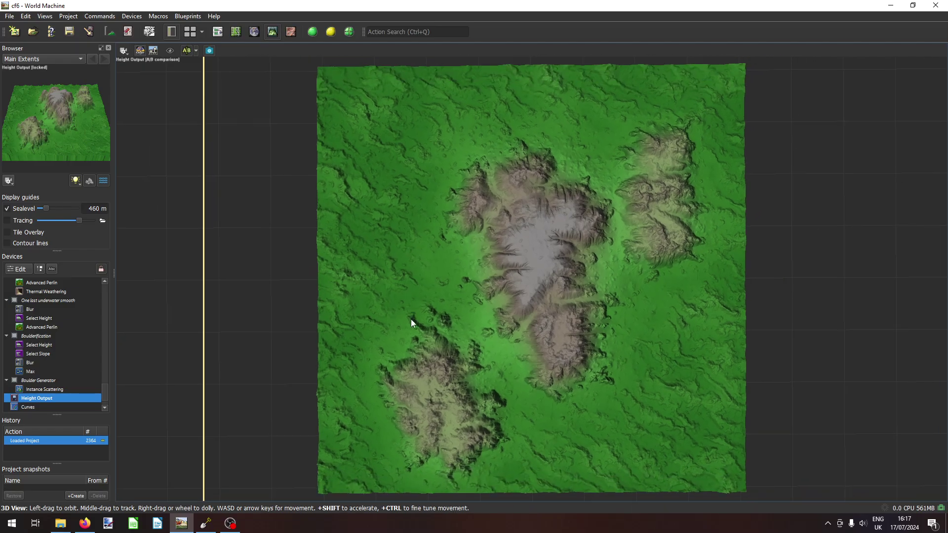
Switch to WorldPainter and view the painted cf6 map with its mountains and rivers.
click(201, 527)
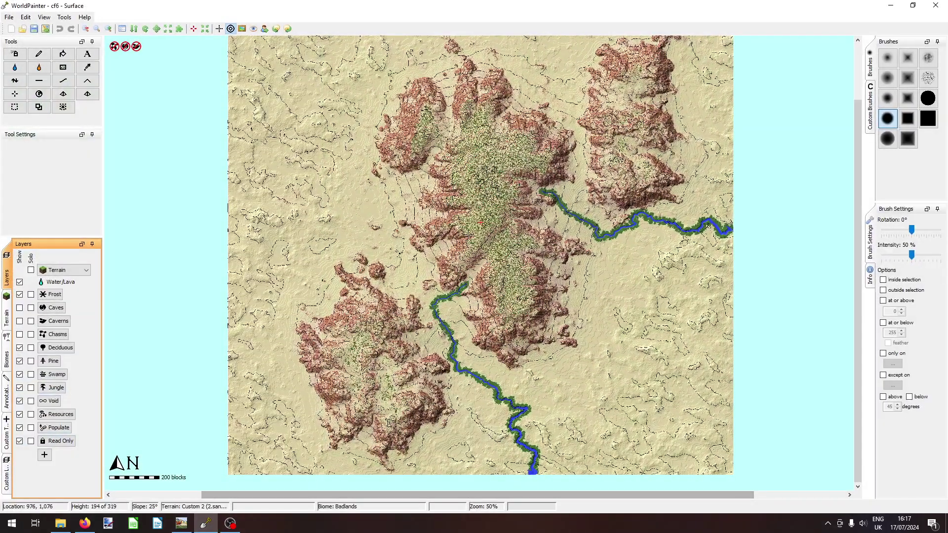
scroll(472, 284, up, 5)
scroll(470, 285, down, 3)
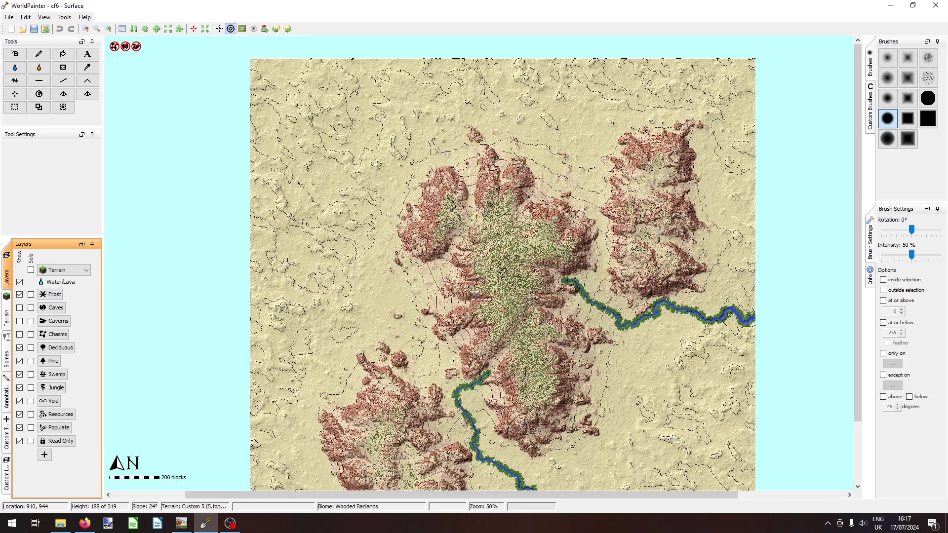
Set up a height map import of cf6.png with the low mapping at 20 and the high mapping at 260.
click(8, 17)
mouse_move(76, 60)
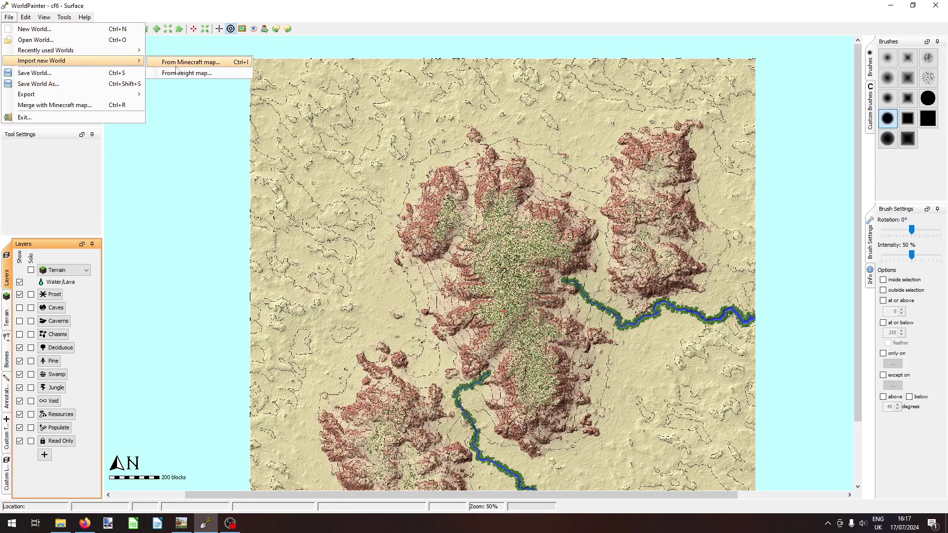
click(195, 75)
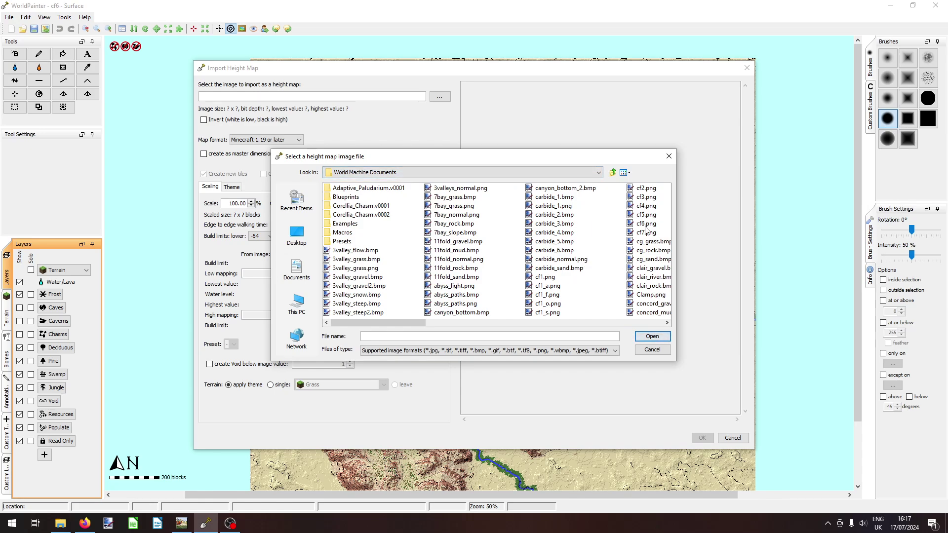
click(645, 224)
double_click(593, 225)
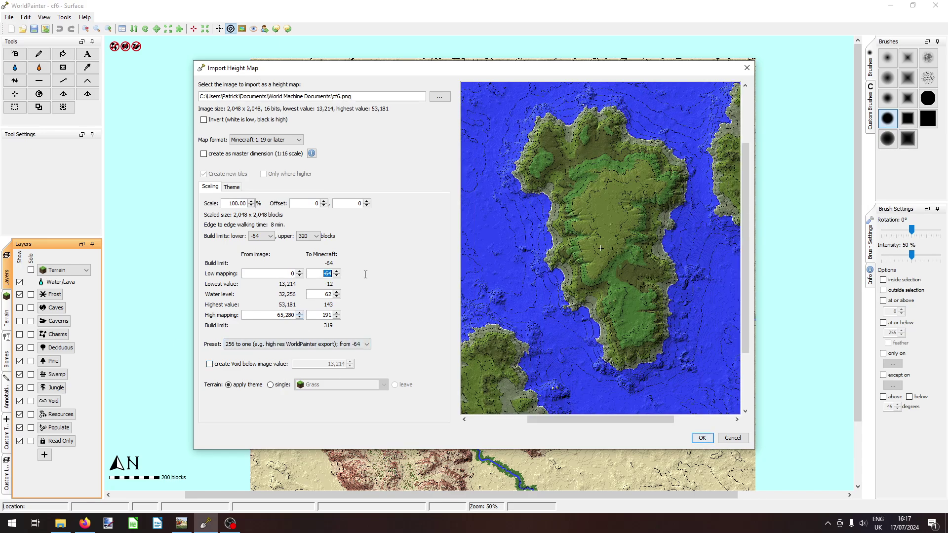
drag(315, 316, 366, 320)
text(20)
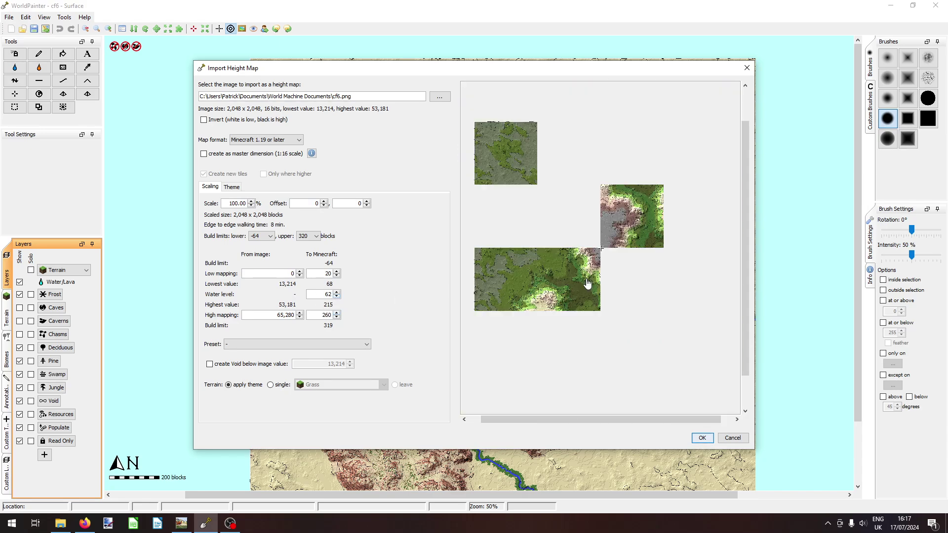
Examine the height map preview at several zoom levels and close the import dialog without importing.
drag(584, 294, 567, 279)
scroll(610, 262, up, 2)
scroll(638, 288, down, 2)
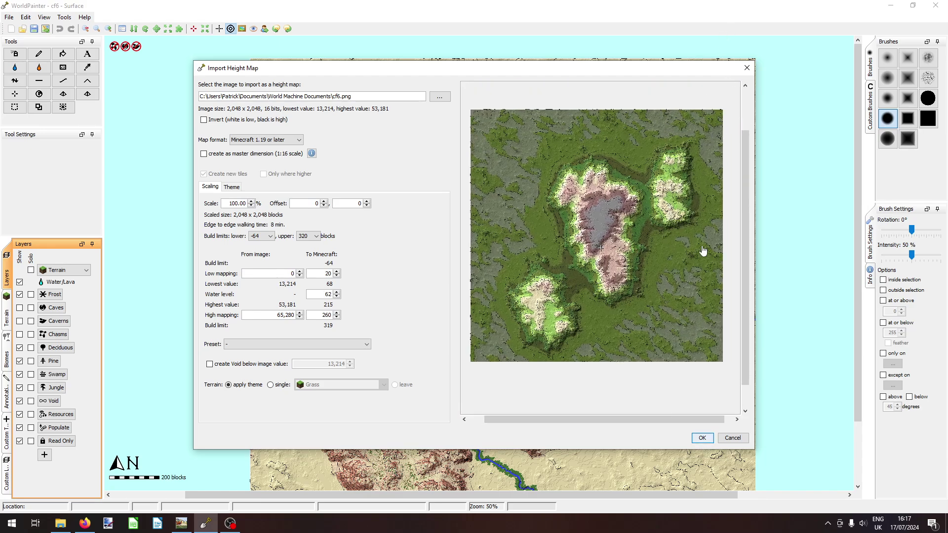
scroll(702, 251, up, 5)
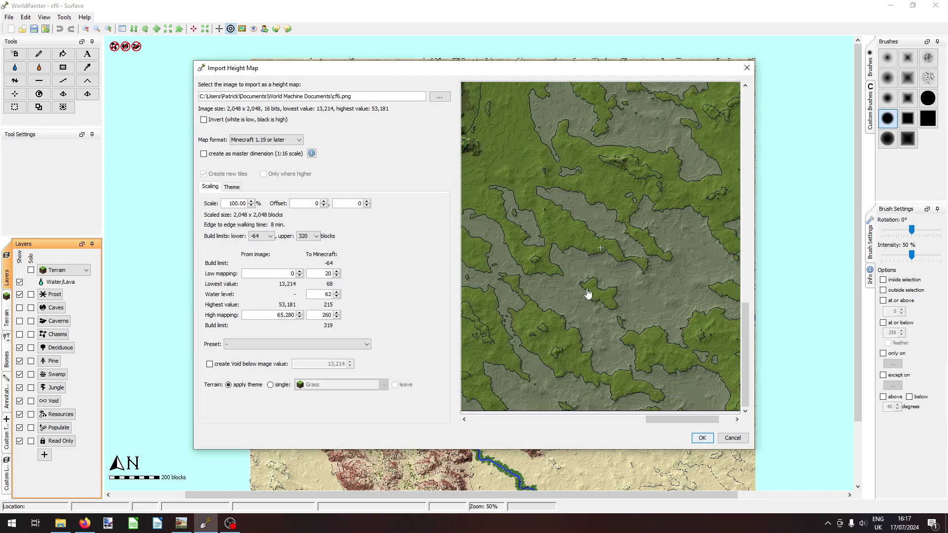
scroll(624, 296, down, 4)
scroll(701, 325, up, 4)
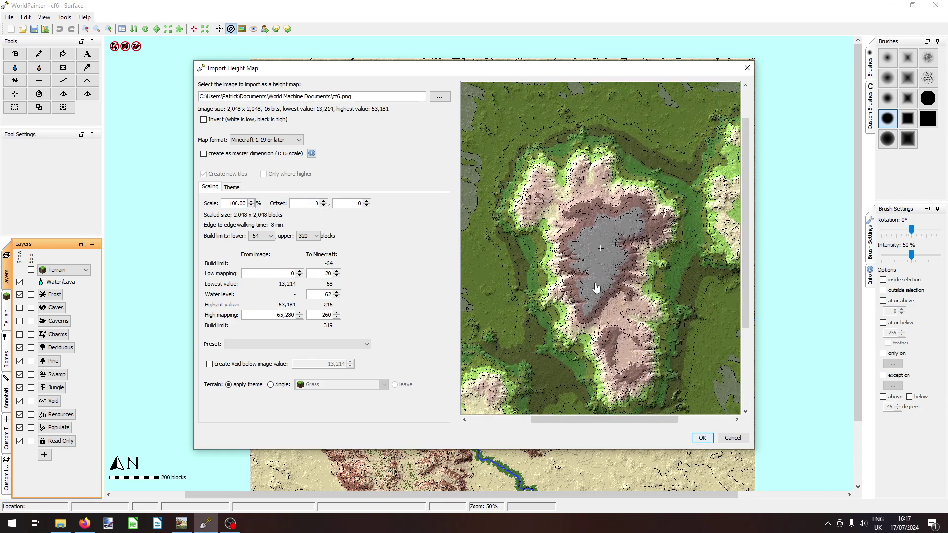
scroll(607, 287, down, 1)
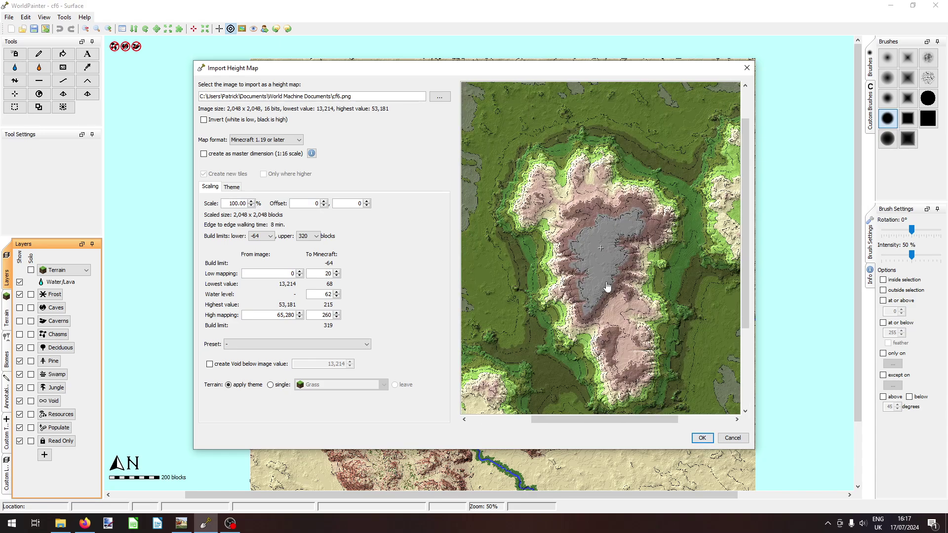
click(747, 68)
Inspect the southwestern hills and the source of the southern river up close on the painted map.
middle_drag(563, 356, 572, 255)
middle_drag(484, 354, 557, 265)
scroll(558, 265, up, 1)
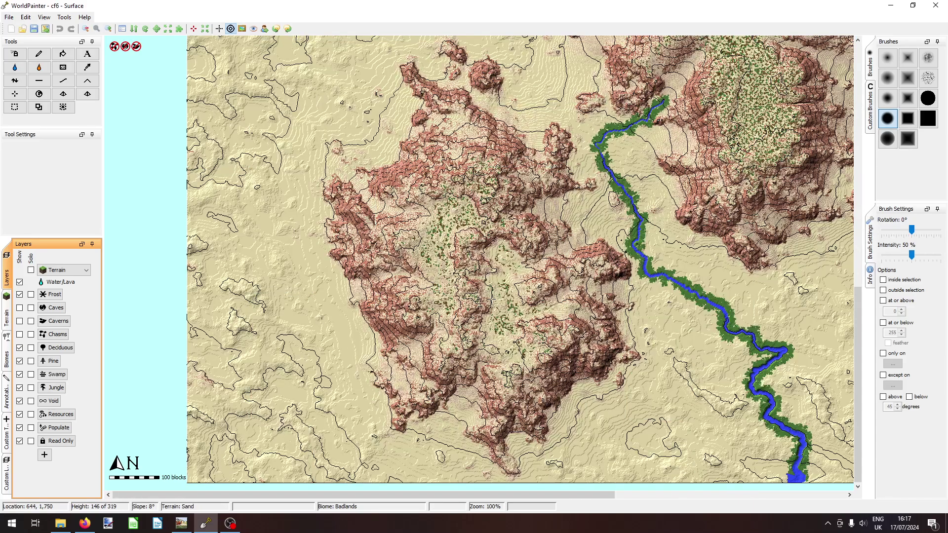
middle_drag(680, 300, 469, 378)
scroll(477, 260, up, 2)
middle_drag(449, 217, 503, 403)
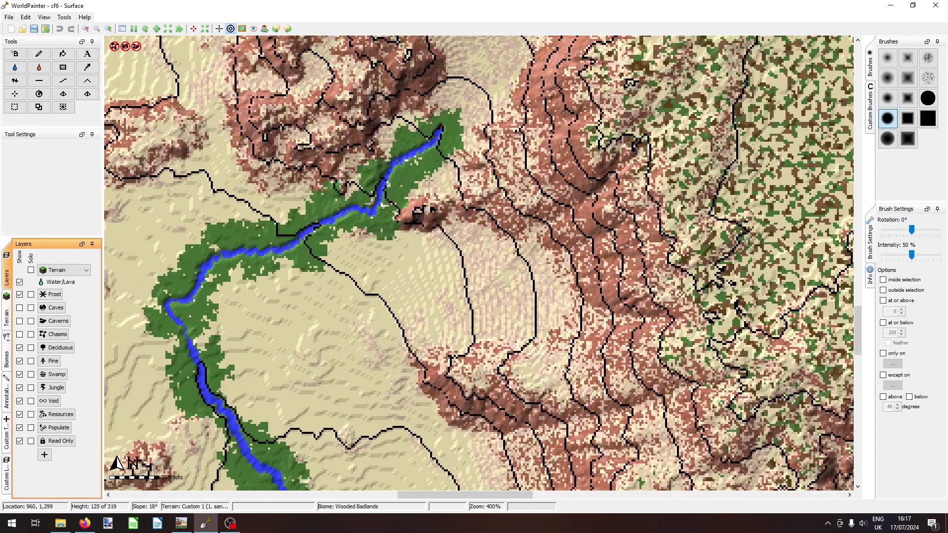
scroll(440, 125, down, 2)
scroll(487, 251, down, 1)
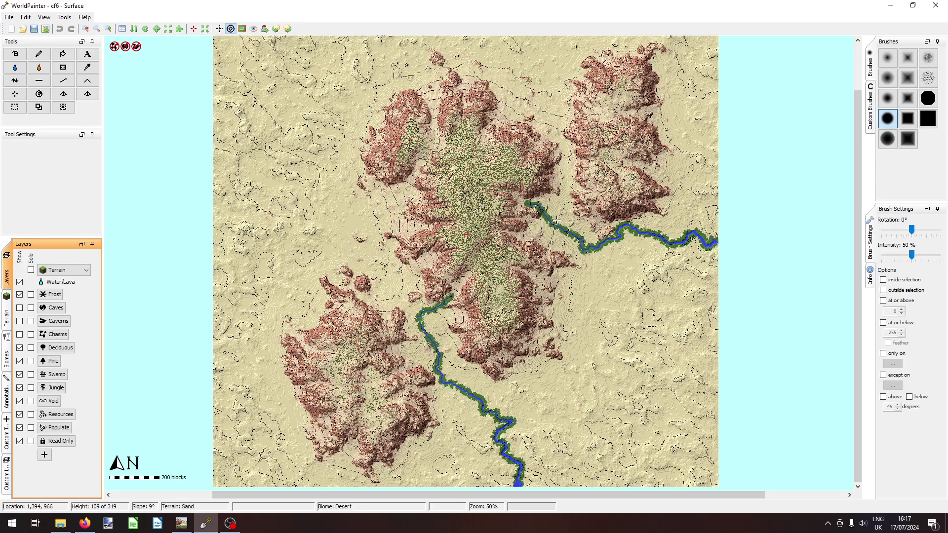
Examine the terrain painting on the central mountains and along the southern river's course.
middle_drag(483, 305, 491, 209)
scroll(491, 209, up, 2)
middle_drag(407, 254, 510, 412)
scroll(495, 208, down, 1)
middle_drag(454, 364, 404, 211)
middle_drag(555, 435, 543, 527)
Open the Run Script dialog, view the ExpandLayer_v2_2.3.js script's parameters, and close it without running.
click(61, 20)
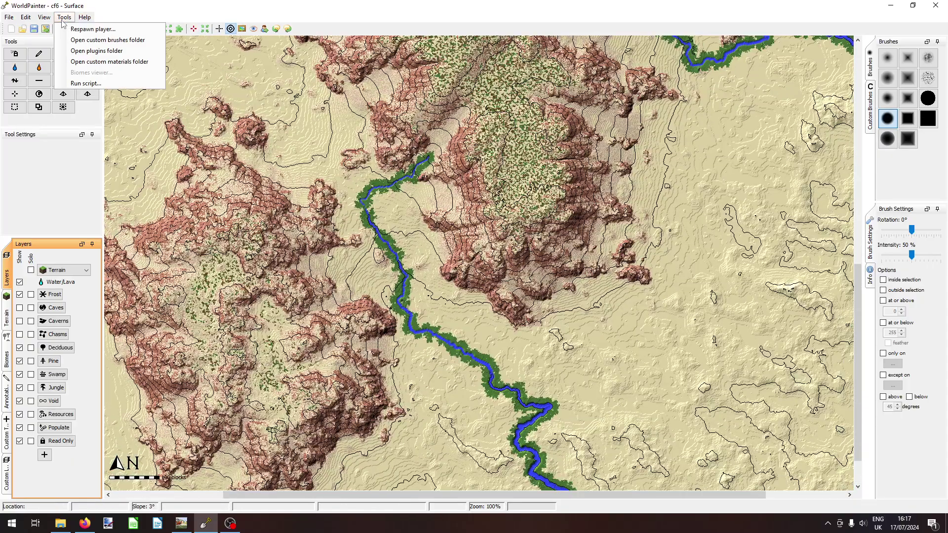
click(86, 84)
click(393, 44)
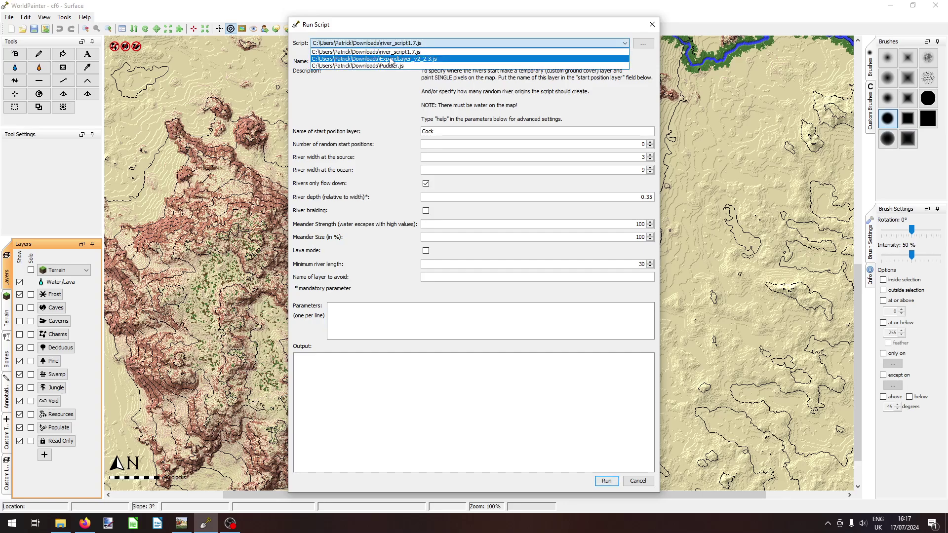
click(391, 60)
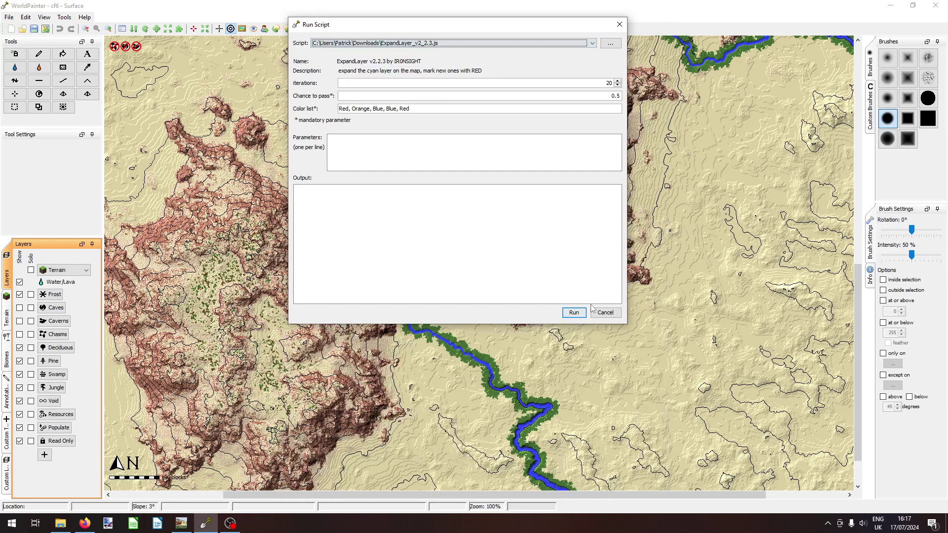
click(608, 311)
Examine the southern river's bends and green banks in detail and return to an overview of the map.
scroll(451, 260, down, 1)
scroll(451, 260, up, 2)
middle_drag(363, 401, 567, 216)
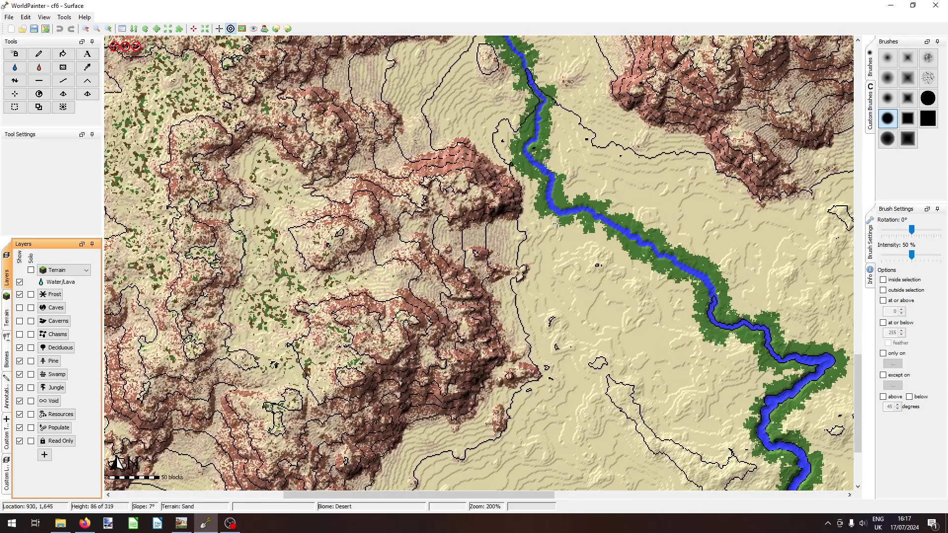
middle_drag(665, 259, 523, 203)
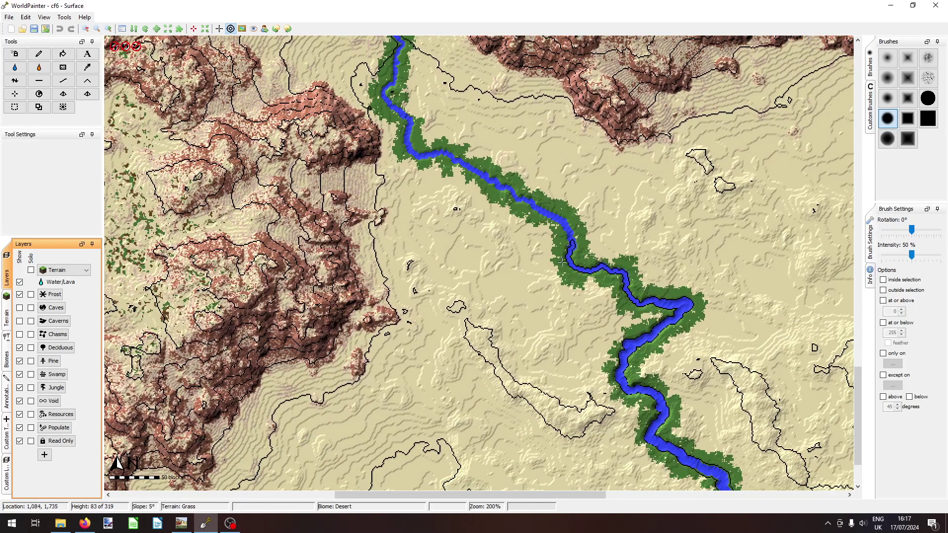
scroll(562, 263, down, 2)
middle_drag(493, 265, 477, 339)
scroll(477, 339, up, 3)
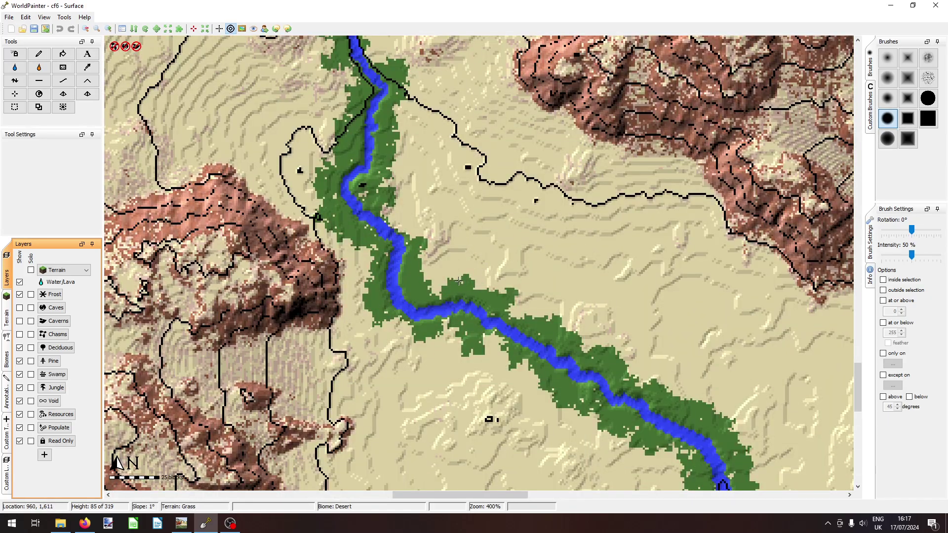
scroll(459, 281, down, 3)
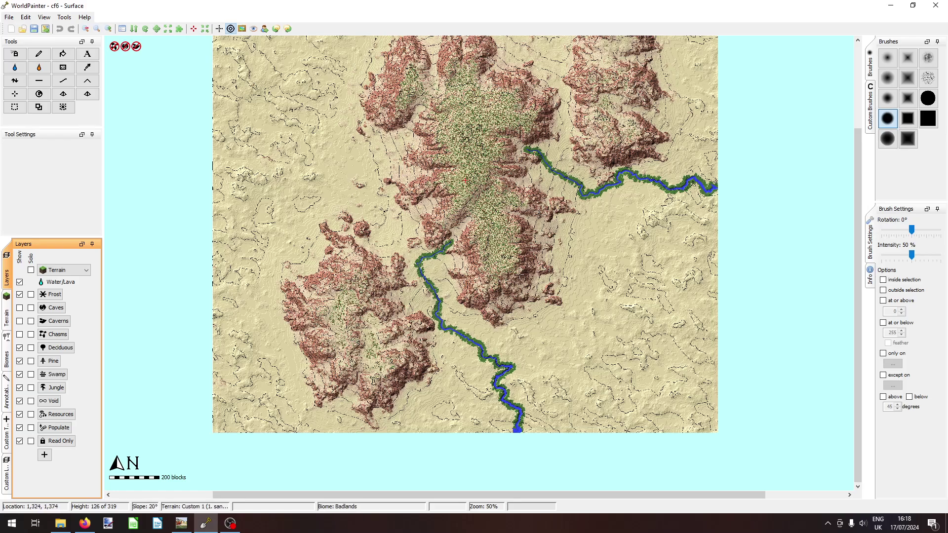
Paint several spots of selection over the southwestern hills with the Edit Selection tool.
middle_drag(446, 253, 479, 266)
scroll(478, 266, up, 1)
middle_drag(223, 83, 399, 334)
scroll(470, 241, down, 1)
middle_drag(451, 321, 378, 218)
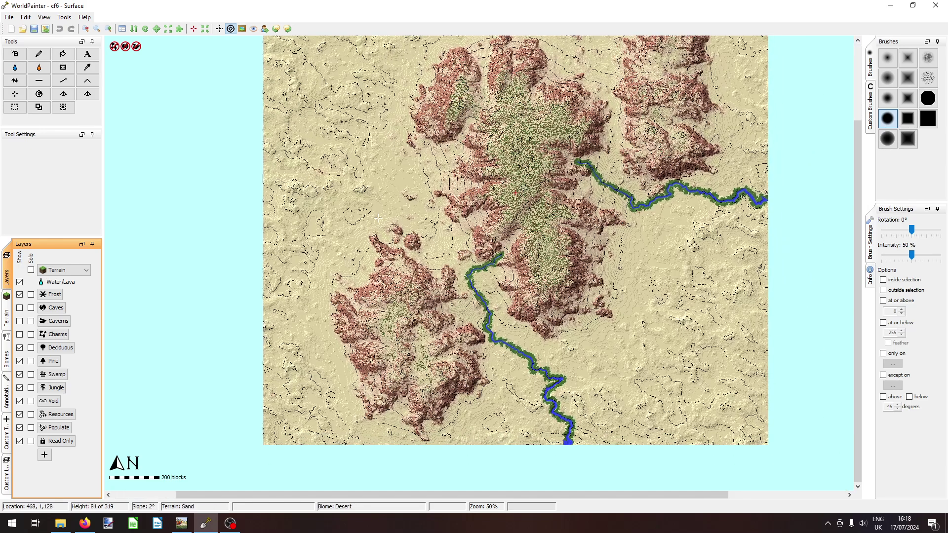
click(17, 107)
click(392, 245)
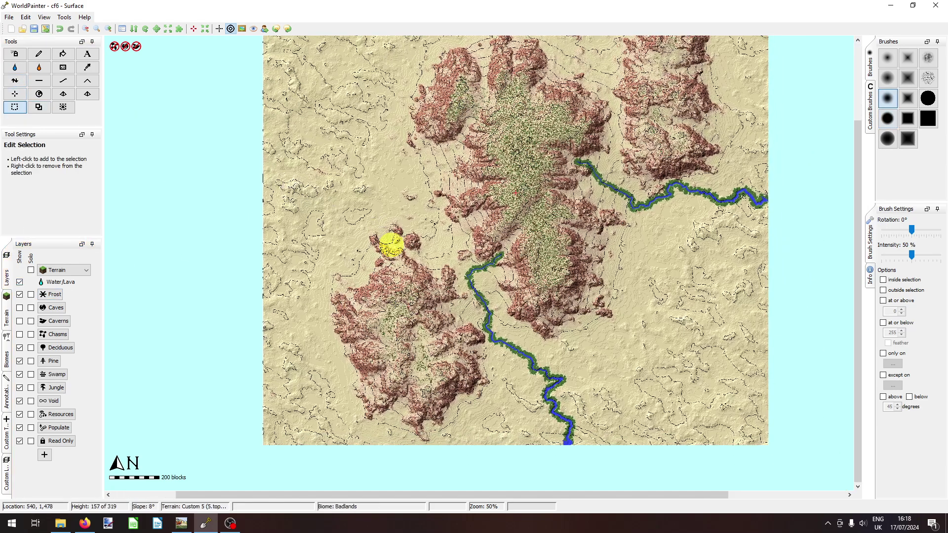
click(414, 327)
click(423, 367)
click(383, 385)
click(378, 310)
click(438, 306)
Undo the selection spots painted on the southwestern hills.
key(ctrl+z)
key(ctrl+z)
key(ctrl+z)
key(ctrl+z)
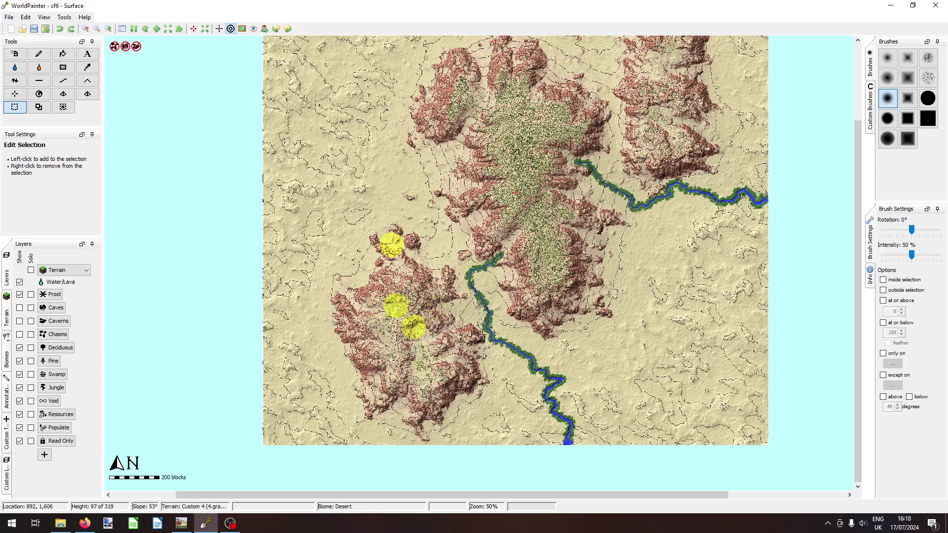
key(ctrl+z)
key(ctrl+z)
key(ctrl+z)
Open the Global Operations dialog from an overview of the mountains and close it without running an operation.
middle_drag(509, 248, 467, 310)
ctrl+scroll(467, 310, up, 1)
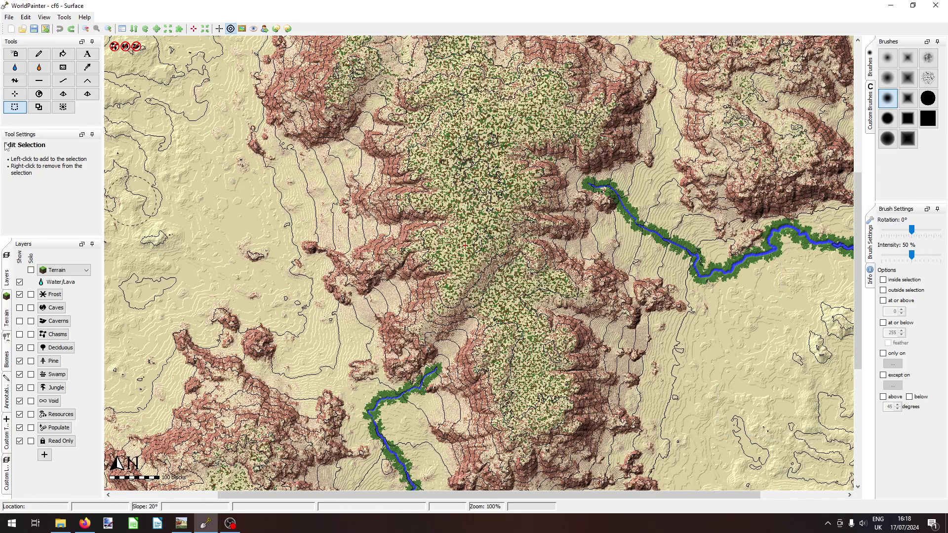
scroll(431, 319, down, 1)
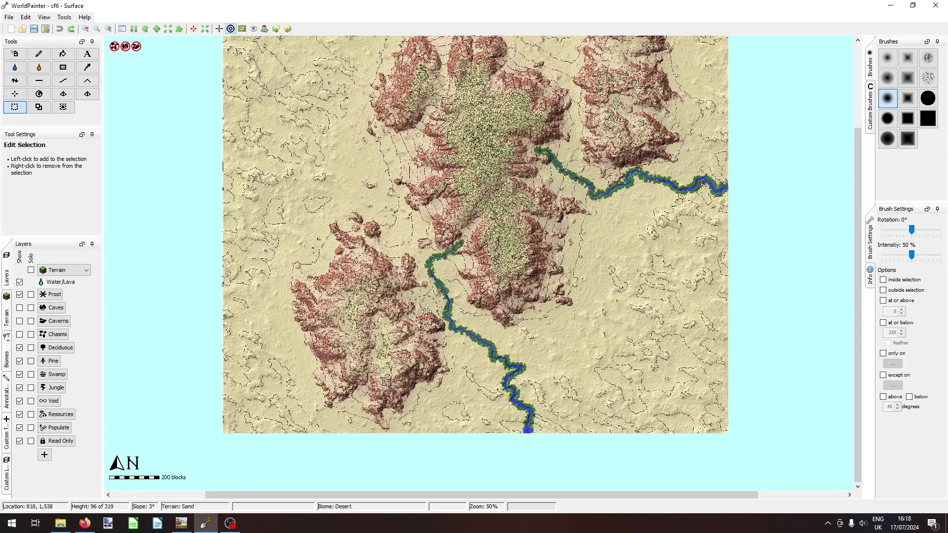
key(ctrl+g)
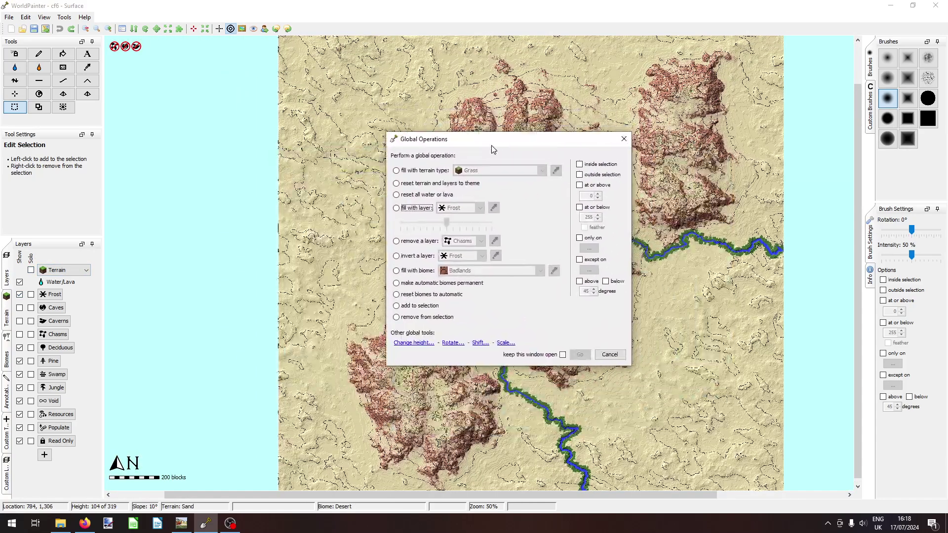
click(609, 354)
View the block mixes of the custom terrains 1. sandycotta and 2.sandycotta, closing each without changes.
scroll(494, 375, up, 2)
click(10, 318)
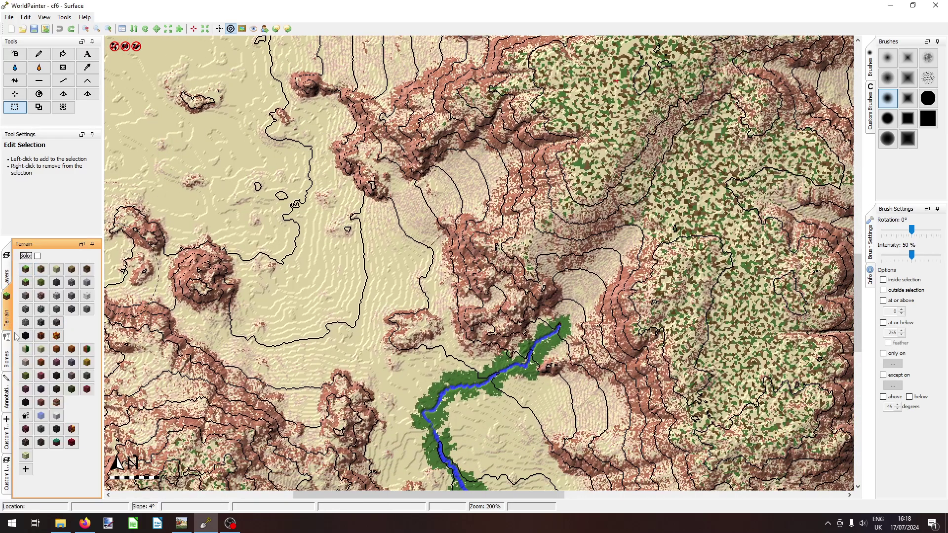
click(8, 440)
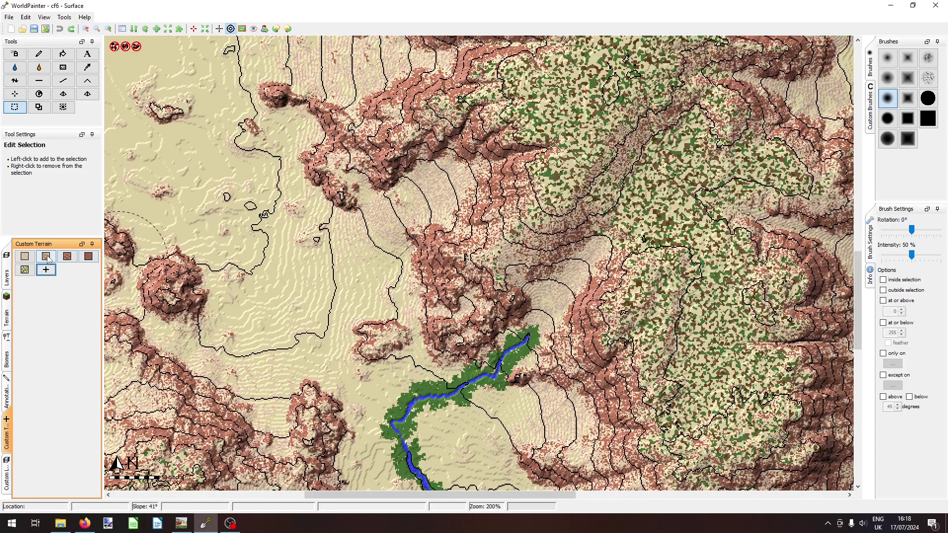
right_click(47, 260)
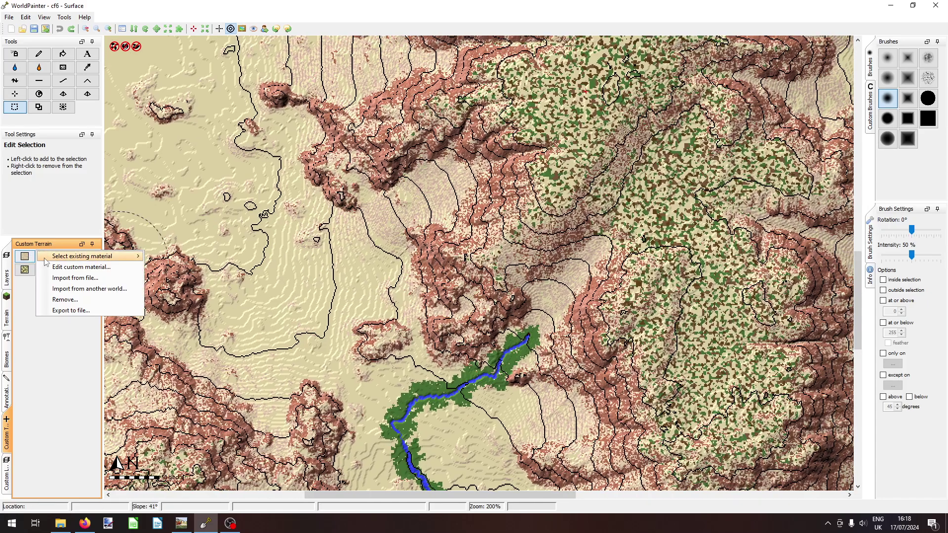
click(74, 266)
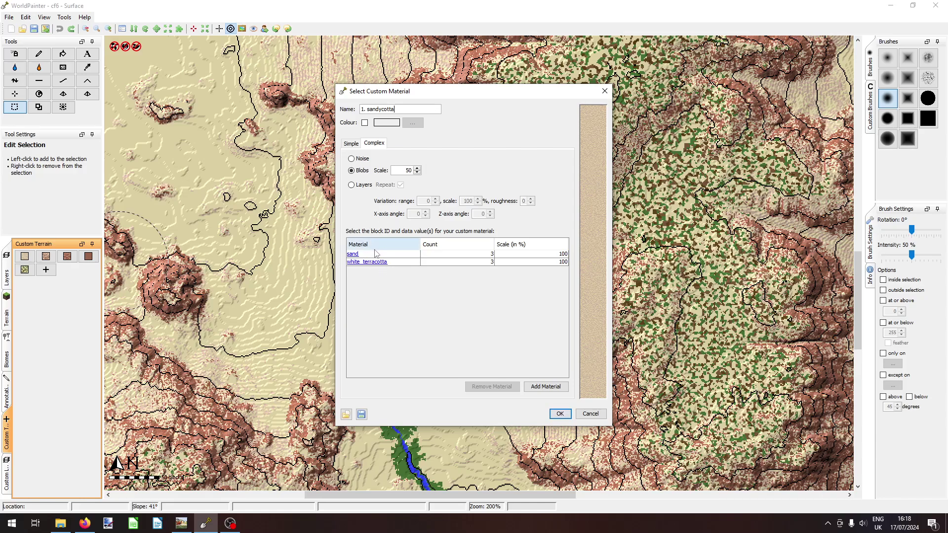
click(591, 413)
right_click(46, 257)
click(74, 267)
click(590, 413)
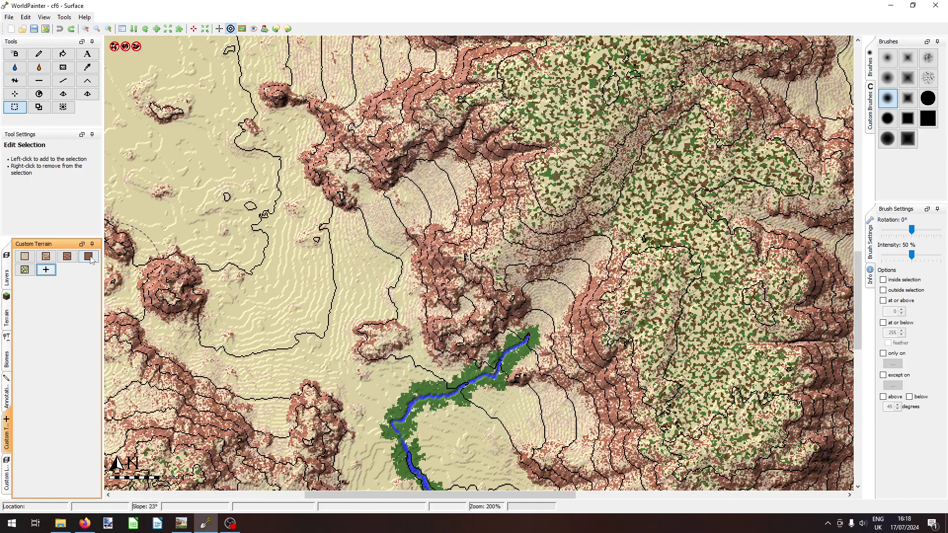
View the block mixes of the custom terrains 3.terracotta and 4.grancotta, closing each without changes.
right_click(67, 256)
click(77, 266)
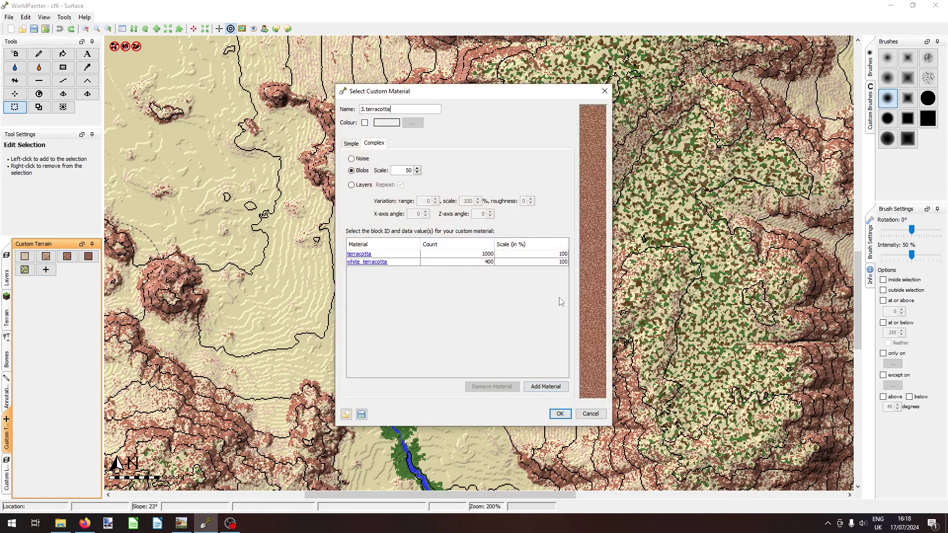
click(590, 414)
right_click(89, 256)
click(99, 266)
click(591, 413)
Configure a global fill with terrain 1. sandycotta inside the selection and above 15 degrees, and cancel it.
scroll(489, 256, down, 1)
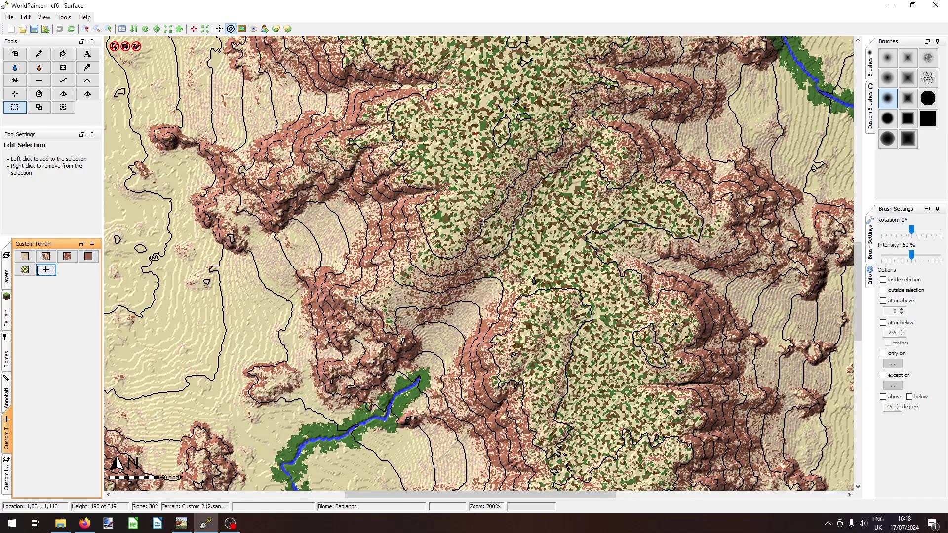
middle_drag(488, 255, 414, 194)
key(ctrl+g)
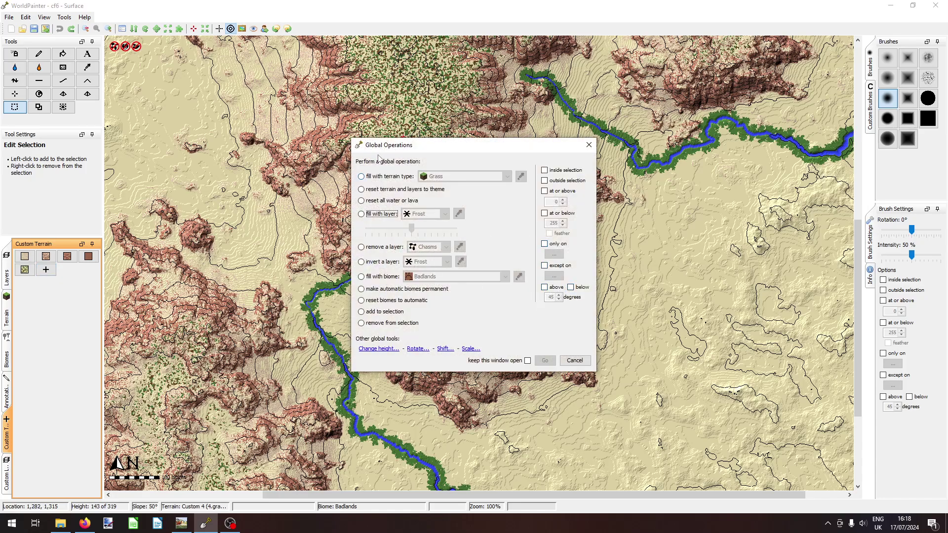
click(390, 176)
click(457, 176)
scroll(446, 232, down, 5)
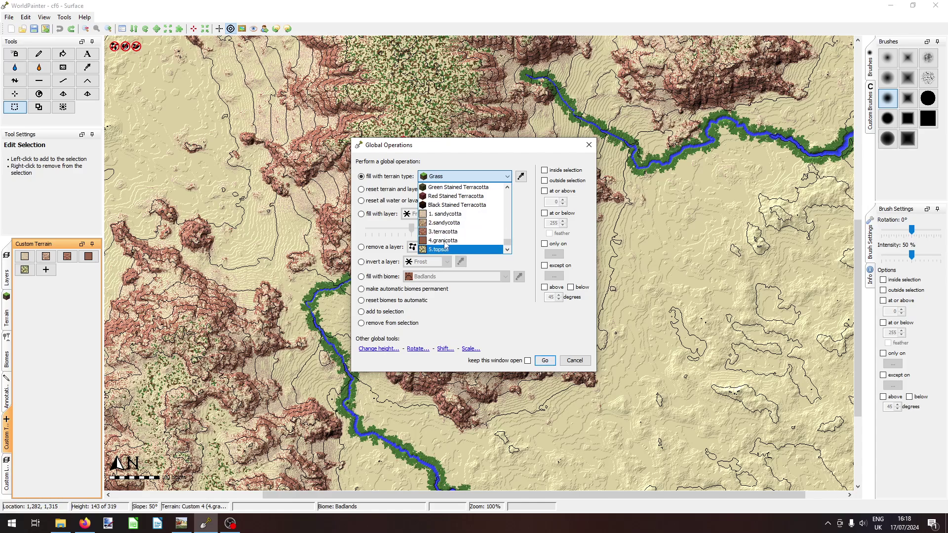
click(445, 214)
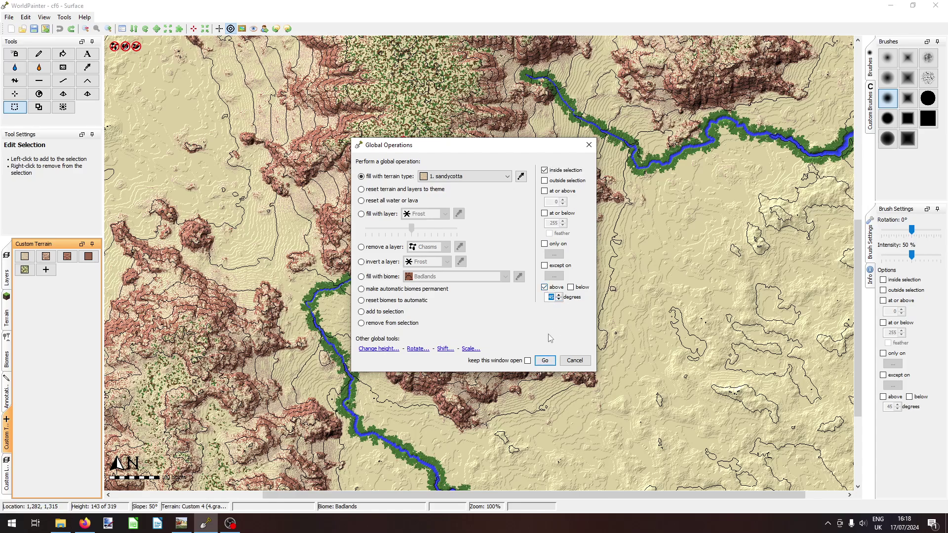
text(15)
click(575, 361)
Open the 3D view of the map and examine the central mountain range and its plateau up close.
middle_drag(473, 358, 449, 305)
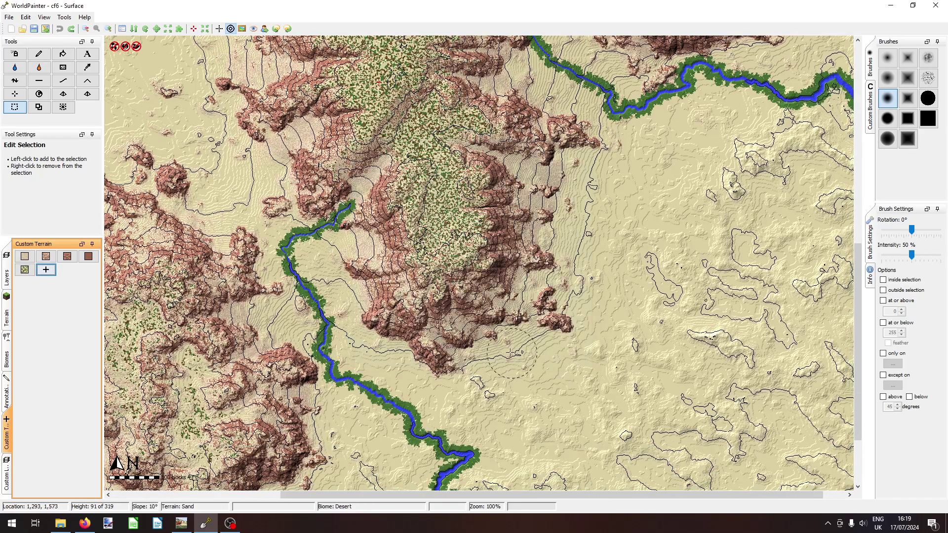
key(ctrl+3)
middle_drag(490, 306, 655, 302)
middle_drag(493, 247, 488, 261)
scroll(487, 261, down, 1)
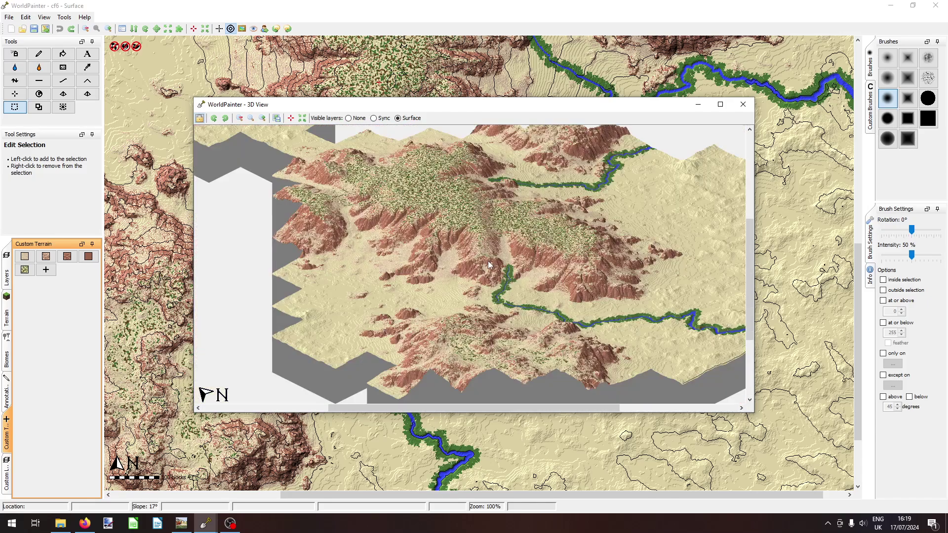
middle_drag(546, 270, 515, 244)
drag(515, 244, 422, 228)
scroll(422, 228, up, 5)
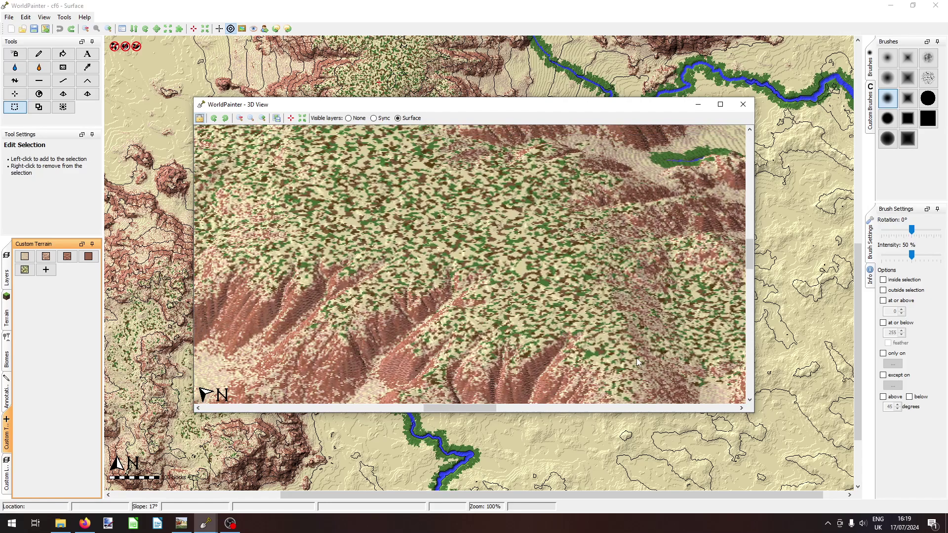
Examine the full landscape and the southern river's source in the 3D view, and close that view.
scroll(505, 268, down, 6)
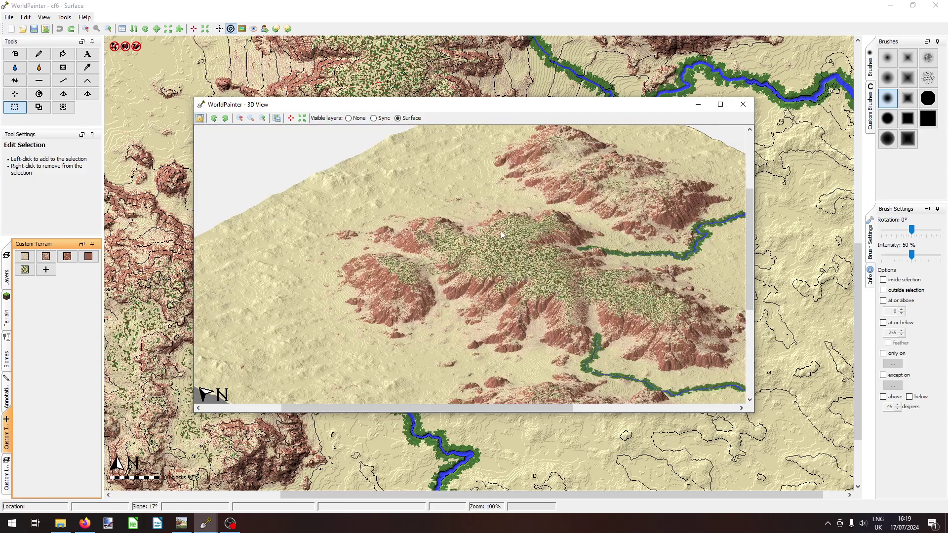
scroll(496, 227, up, 5)
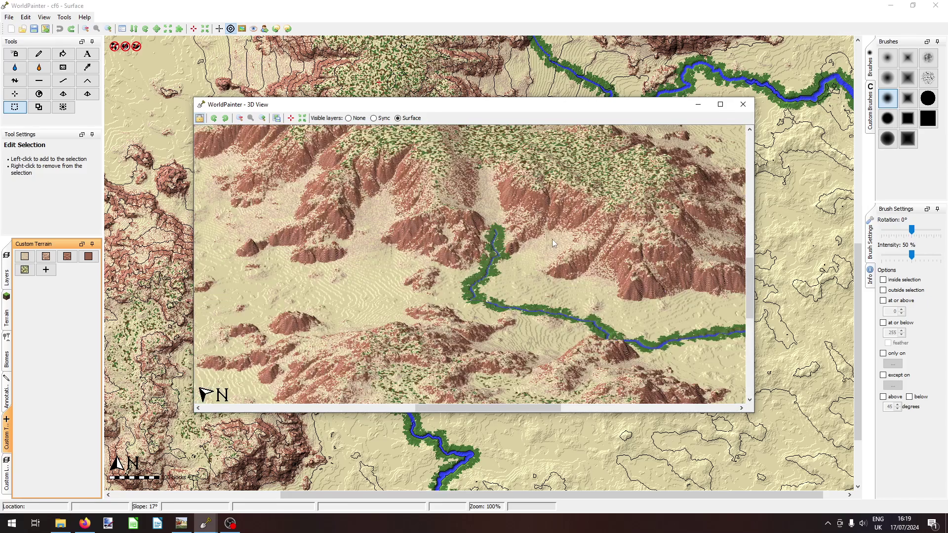
middle_drag(602, 248, 555, 270)
click(737, 107)
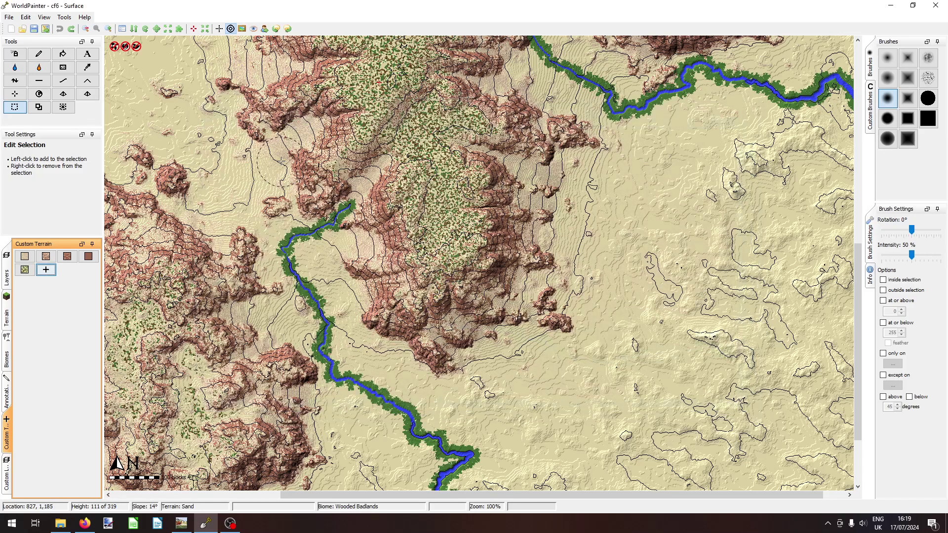
middle_drag(368, 205, 560, 256)
key(ctrl+e)
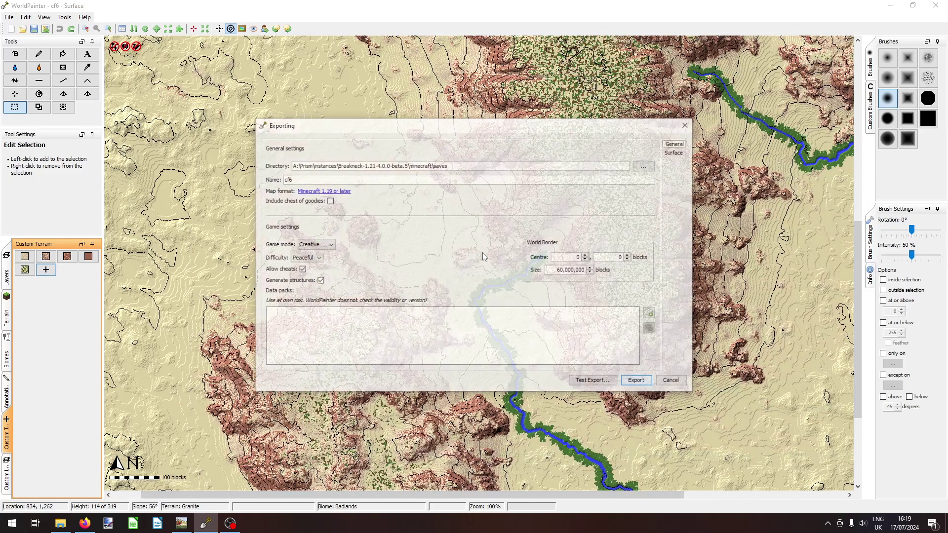
key(Escape)
Show only the biomes overlay on the map over the mountains and rivers.
click(7, 317)
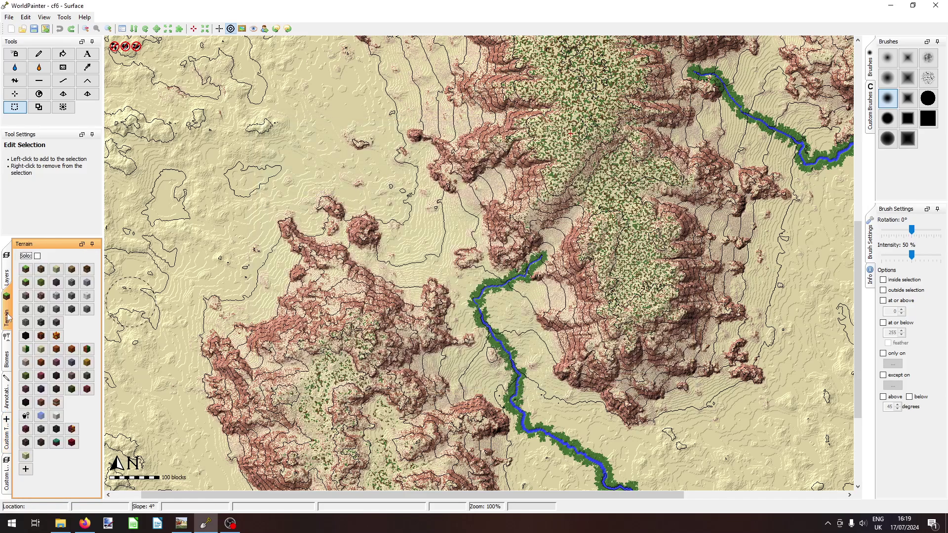
click(7, 269)
click(8, 340)
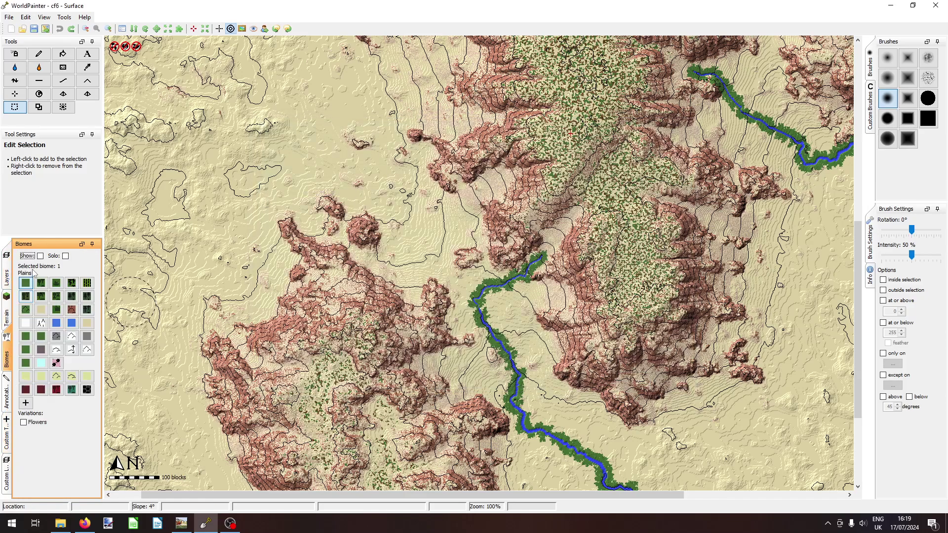
click(40, 255)
middle_drag(429, 250, 427, 187)
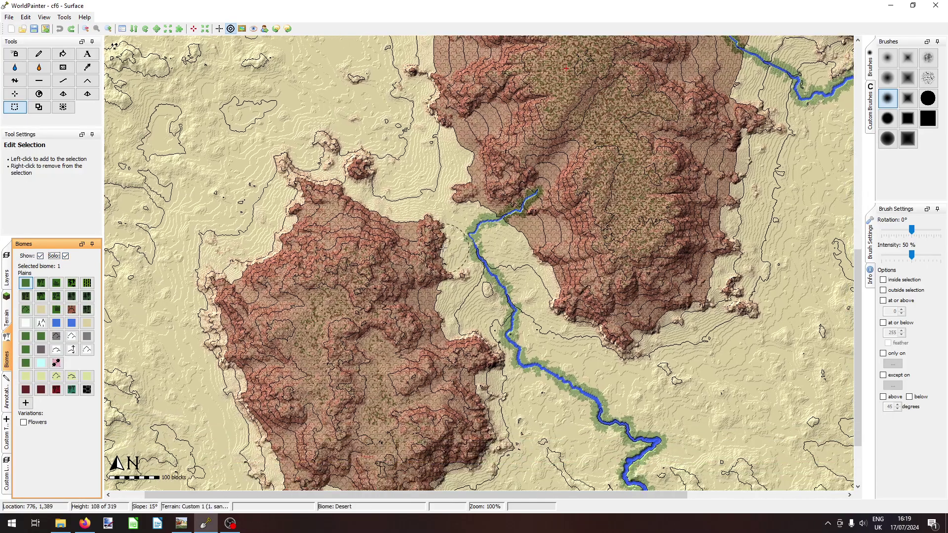
Examine the biome coverage across the southwestern hills, the central mountains and both rivers.
ctrl+scroll(471, 297, down, 1)
ctrl+scroll(506, 436, up, 1)
mouse_move(472, 303)
middle_down()
mouse_move(401, 452)
mouse_move(425, 148)
mouse_move(404, 96)
middle_up()
middle_drag(446, 274, 413, 98)
middle_drag(604, 89, 664, 232)
middle_drag(406, 178, 490, 267)
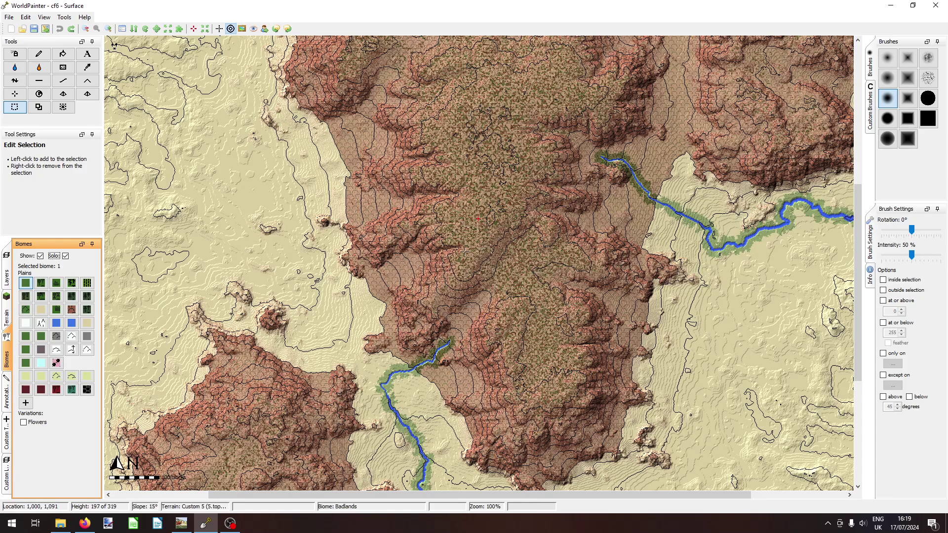
mouse_move(535, 237)
middle_down()
mouse_move(443, 244)
mouse_move(520, 232)
middle_up()
Set up light blue annotation spray painting with the solid square brush at 100% intensity.
click(8, 395)
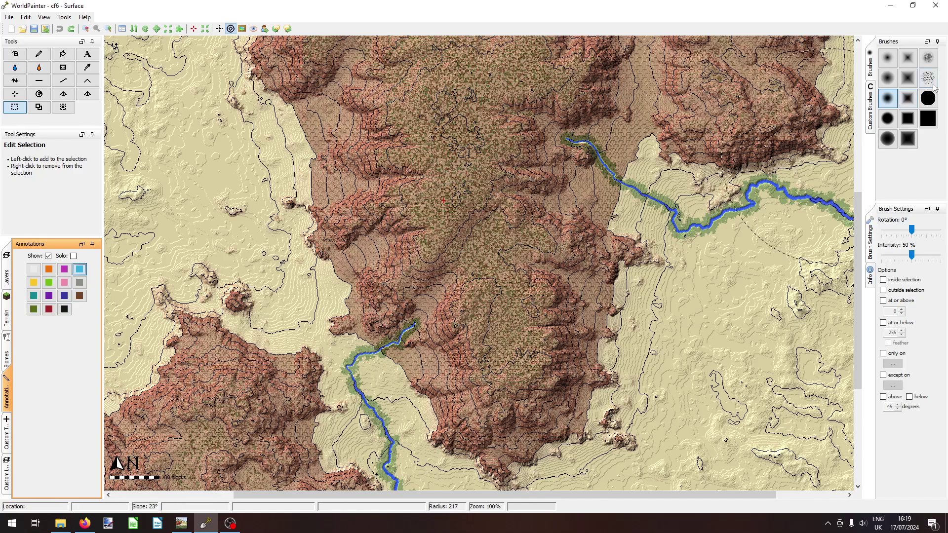
click(928, 118)
click(15, 54)
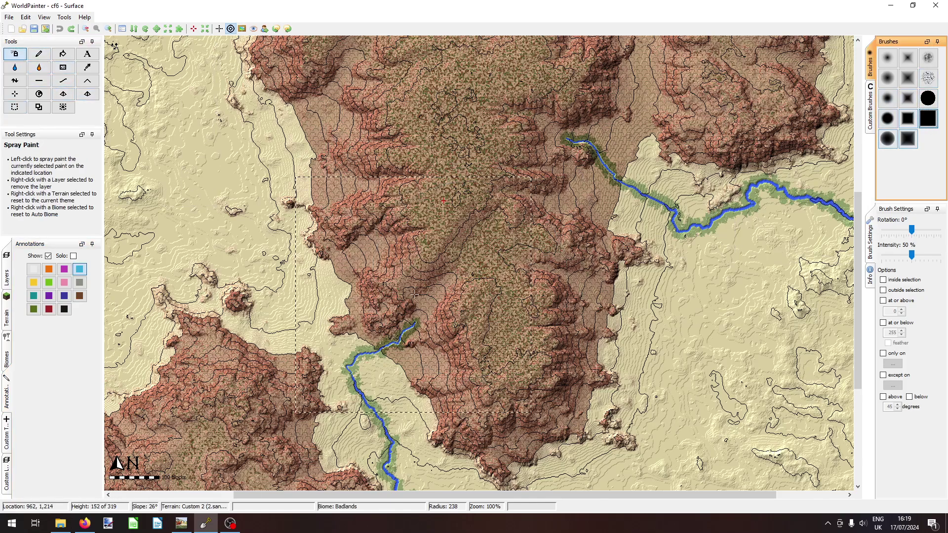
click(918, 259)
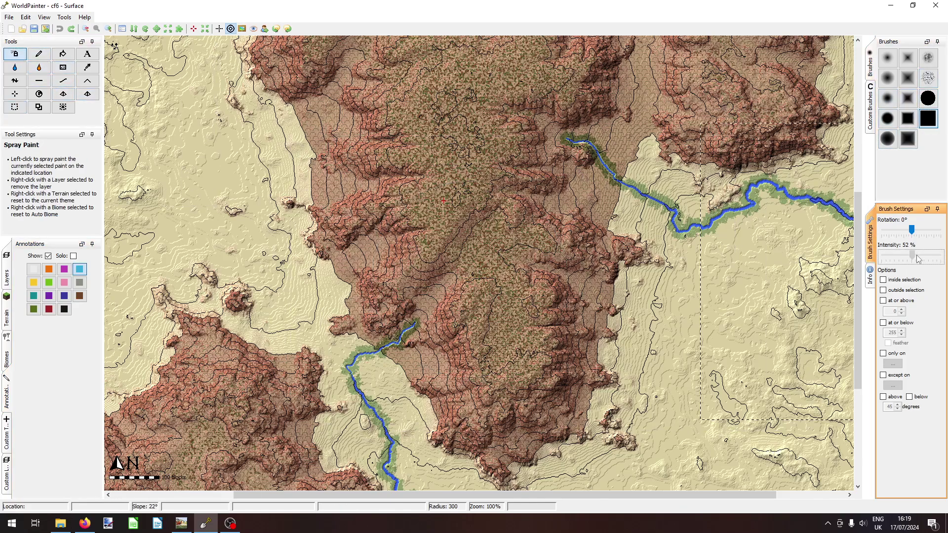
Restrict the brush to paint only on the Wooded Badlands biome.
click(894, 363)
mouse_move(898, 429)
mouse_move(840, 421)
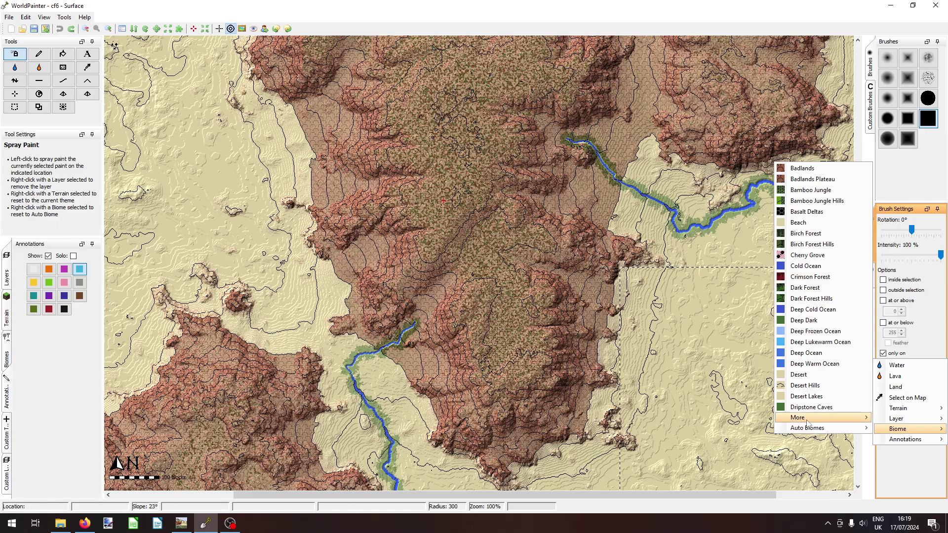
mouse_move(759, 420)
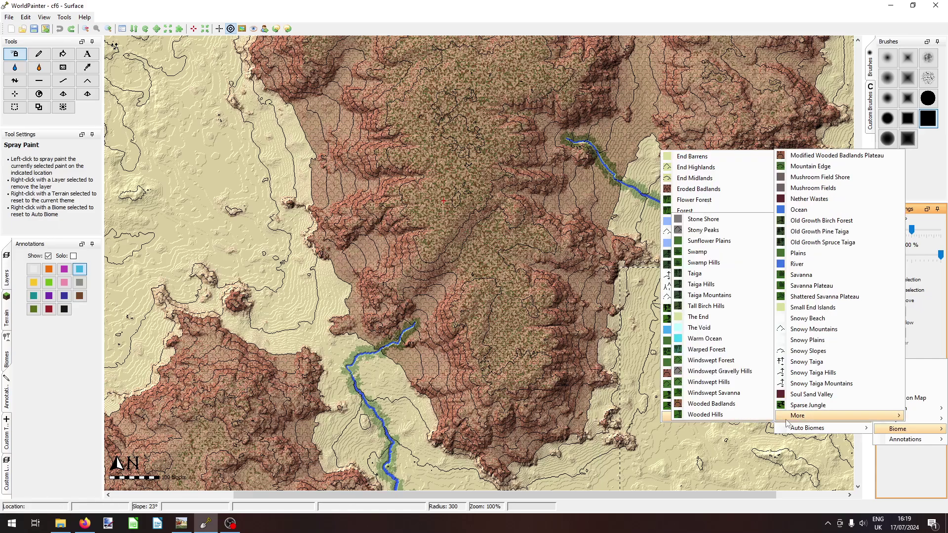
click(710, 403)
Spray light blue annotation across the Wooded Badlands areas of the mountains.
scroll(460, 221, down, 1)
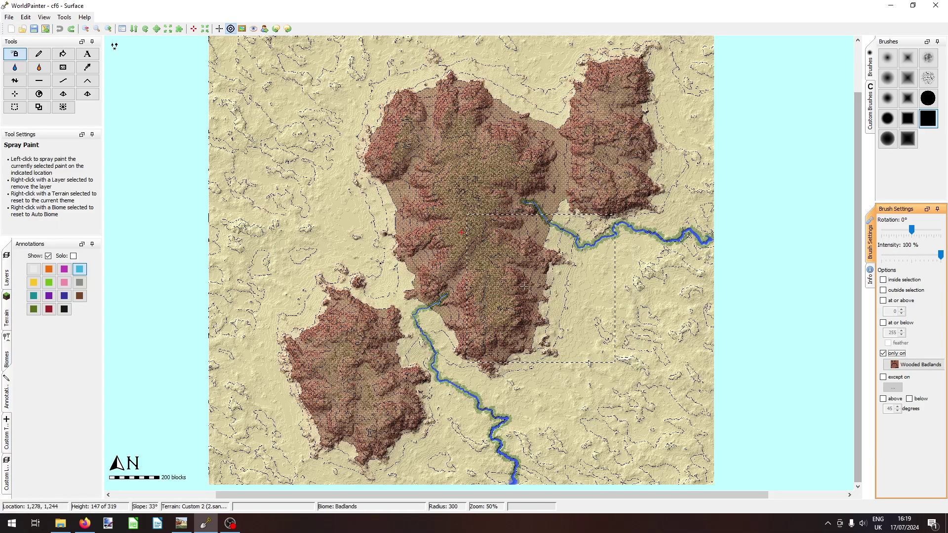
mouse_move(460, 220)
mouse_down()
mouse_move(445, 124)
mouse_move(607, 148)
mouse_move(346, 385)
mouse_move(438, 286)
mouse_up()
scroll(464, 264, up, 1)
ctrl+scroll(471, 259, up, 1)
middle_drag(471, 254, 500, 360)
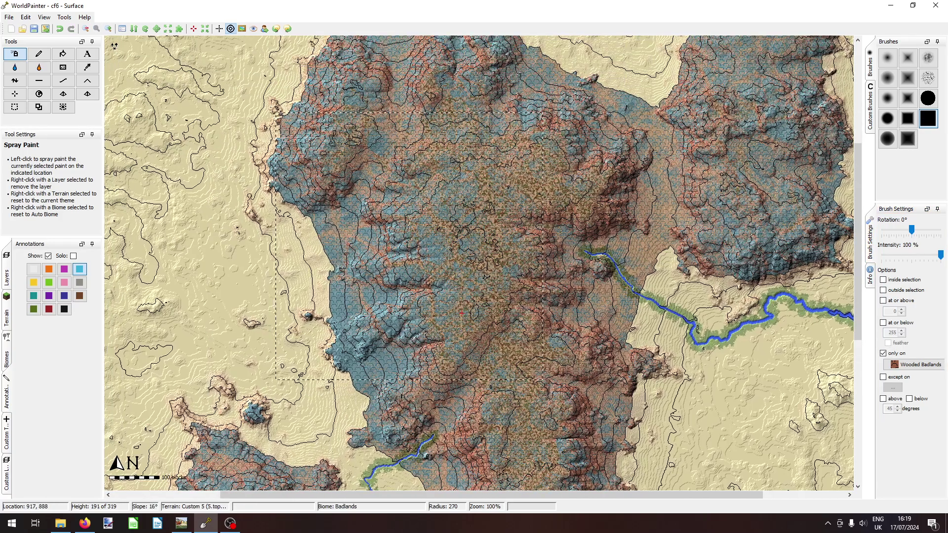
Examine the annotated Wooded Badlands across the mountains and undo the annotation painting.
middle_drag(444, 127, 460, 218)
middle_drag(623, 373, 388, 320)
middle_drag(274, 486, 508, 245)
scroll(508, 245, down, 1)
scroll(508, 242, up, 1)
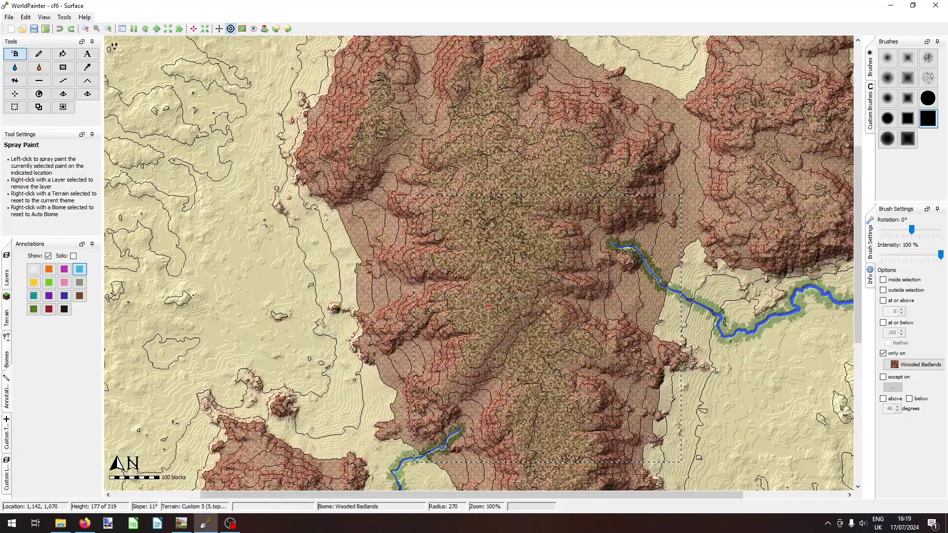
Review the export settings, including the Surface dimension's Other Layers options such as letting Minecraft populate the entire terrain, without exporting.
scroll(509, 240, down, 1)
scroll(508, 240, up, 1)
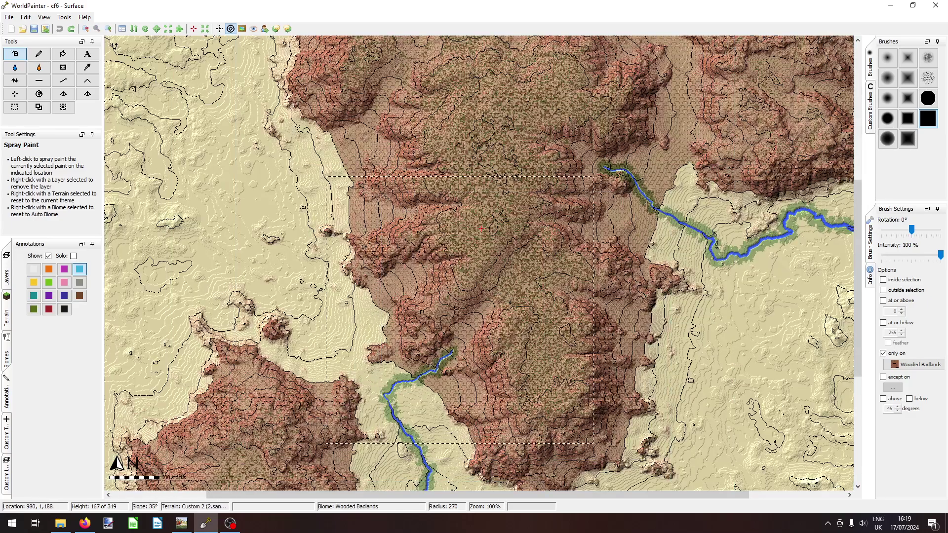
key(ctrl+e)
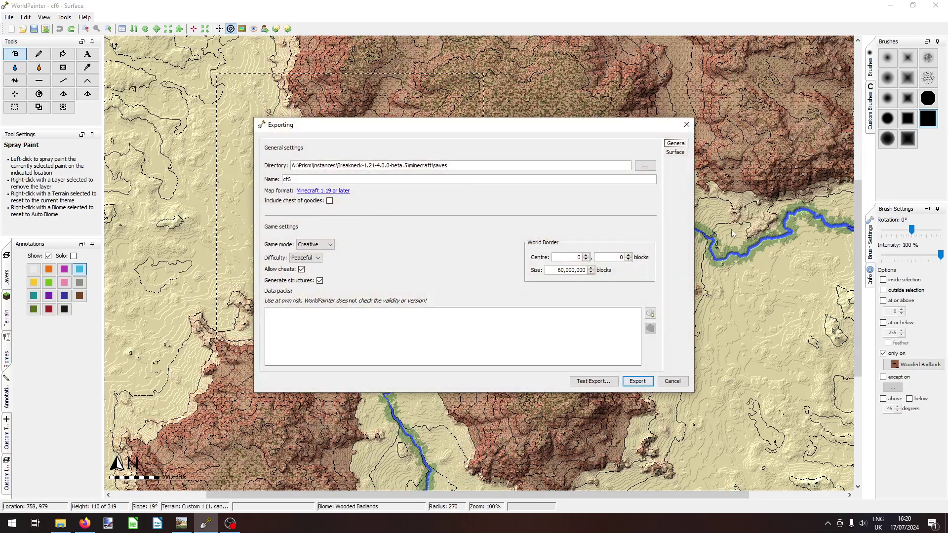
click(427, 146)
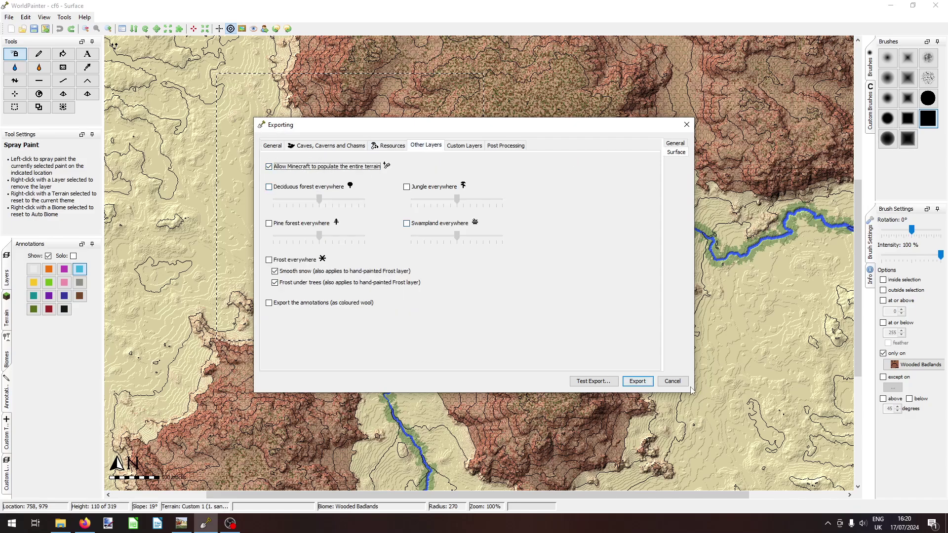
click(684, 384)
Examine the badlands mountains and the river between them on the terrain map.
ctrl+scroll(537, 292, down, 1)
middle_drag(509, 297, 540, 285)
ctrl+scroll(525, 324, up, 1)
middle_drag(447, 361, 429, 238)
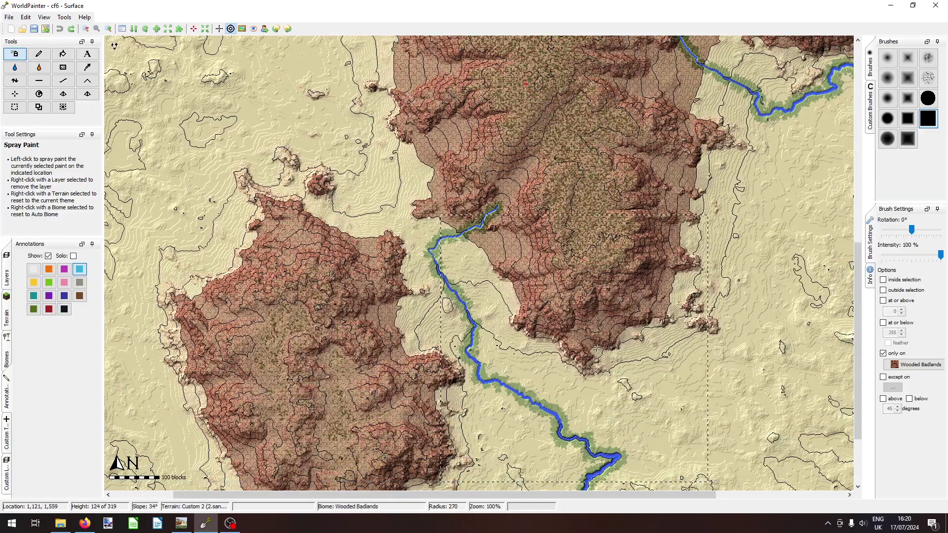
middle_drag(599, 296, 490, 474)
ctrl+scroll(491, 464, down, 1)
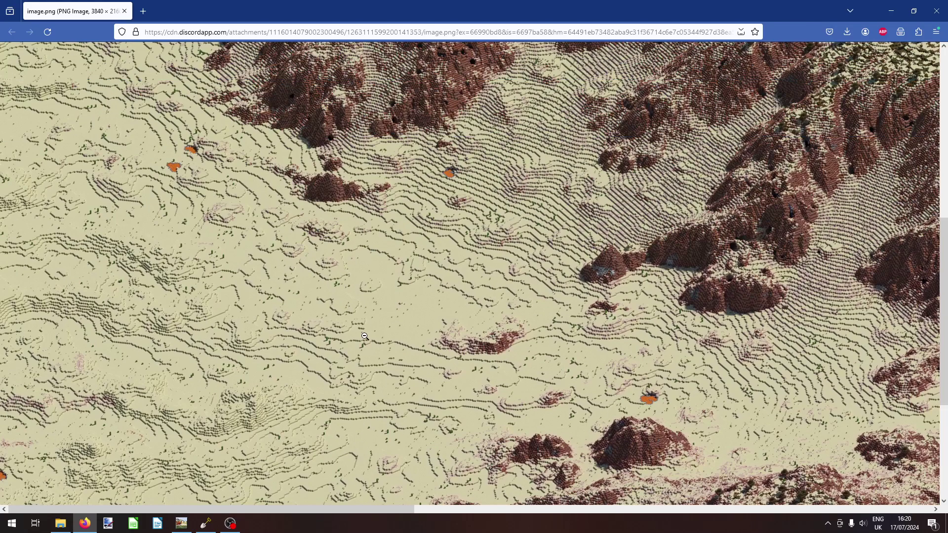
Inspect the rendered terrain image in Firefox close up, along the northeastern river and across the wooded mountain plateau.
click(476, 346)
click(849, 192)
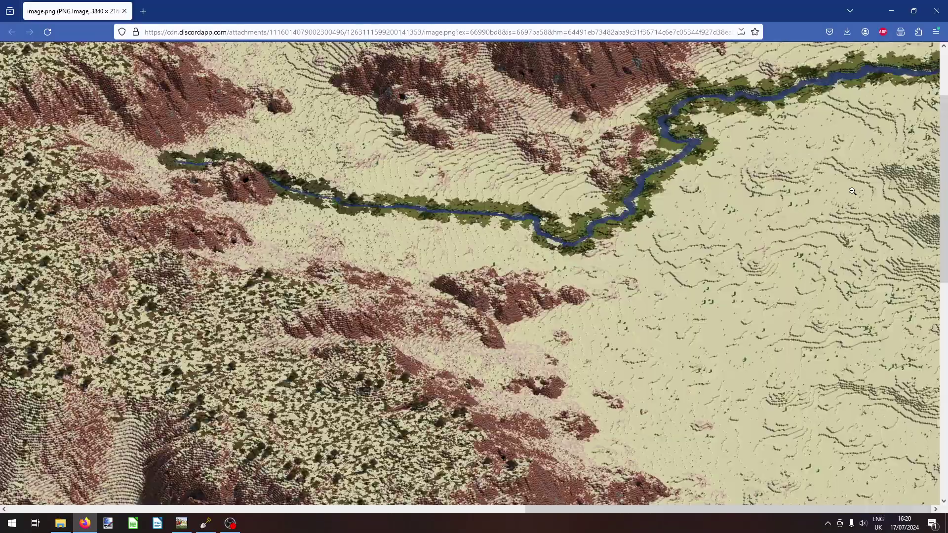
middle_click(647, 279)
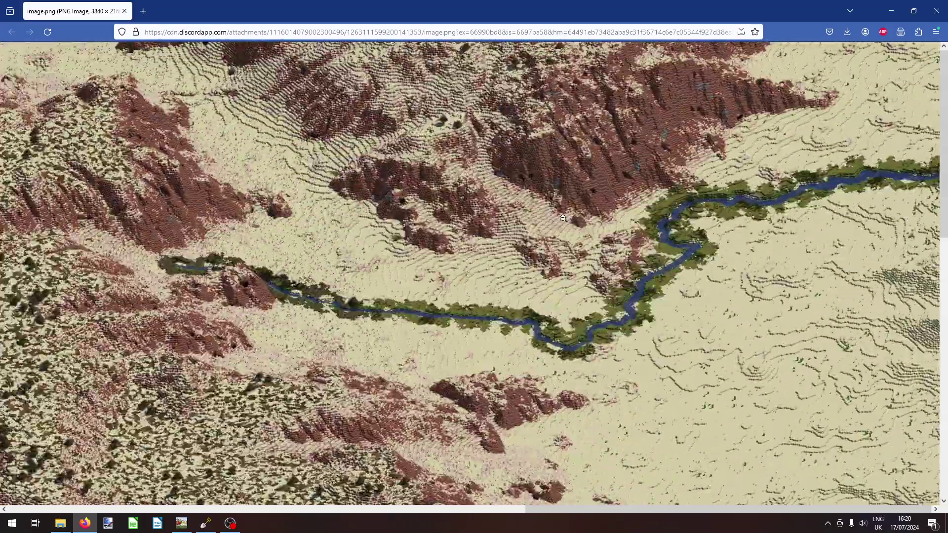
middle_click(695, 308)
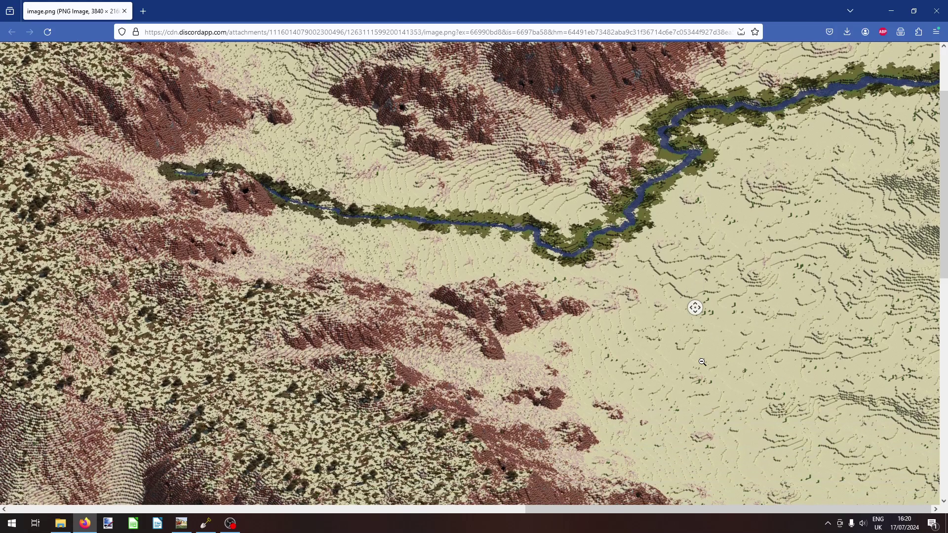
middle_click(702, 361)
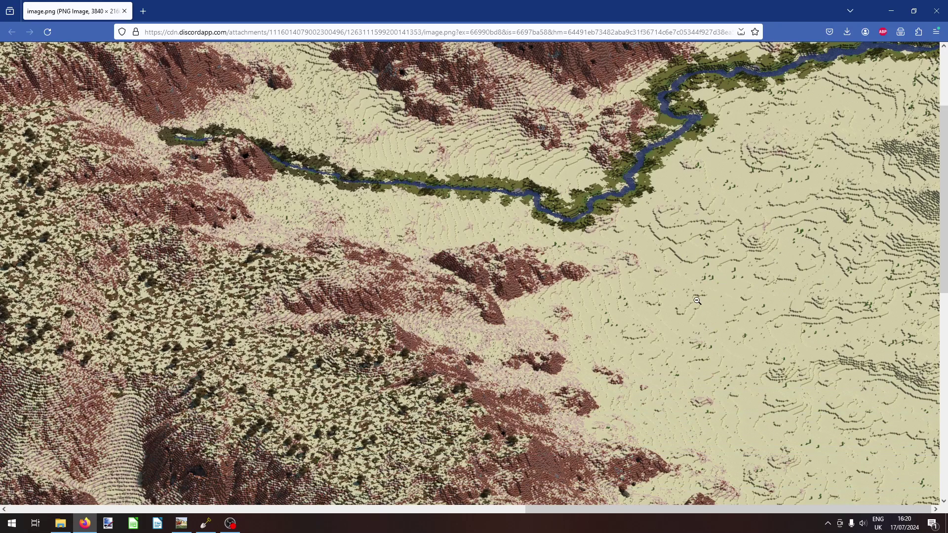
middle_drag(597, 207, 596, 189)
middle_drag(656, 370, 632, 354)
scroll(401, 304, left, 10)
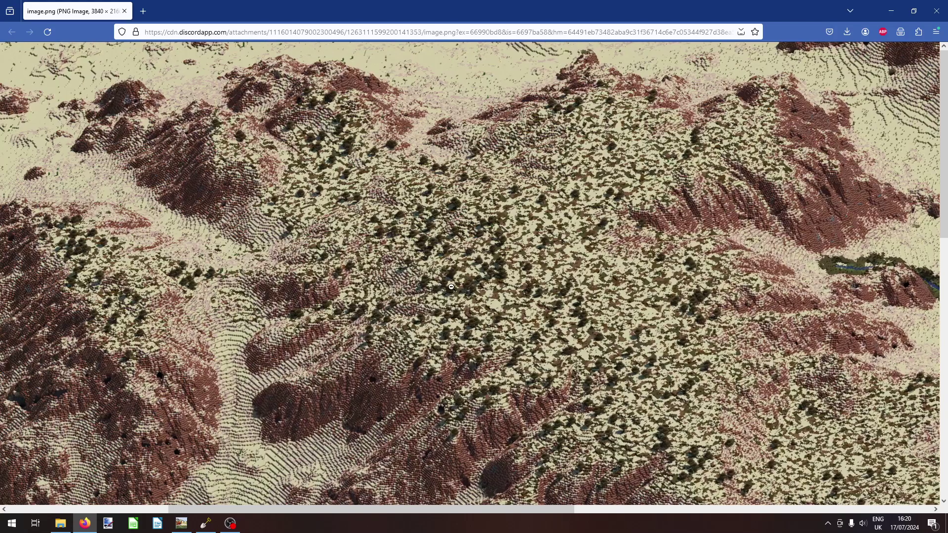
click(513, 265)
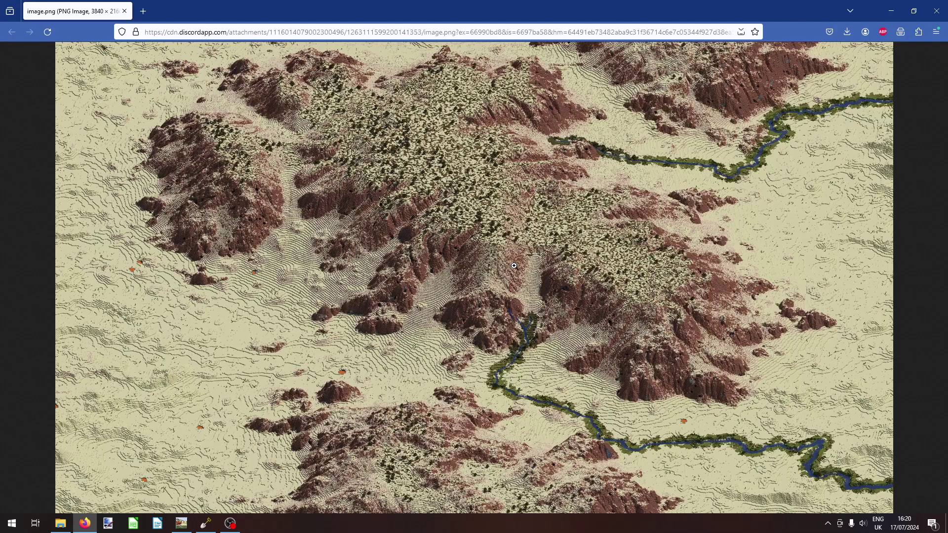
Inspect the render's southern and western mountain slopes, the river source and the desert foothills in close-up.
click(628, 285)
scroll(538, 306, left, 2)
scroll(538, 306, down, 1)
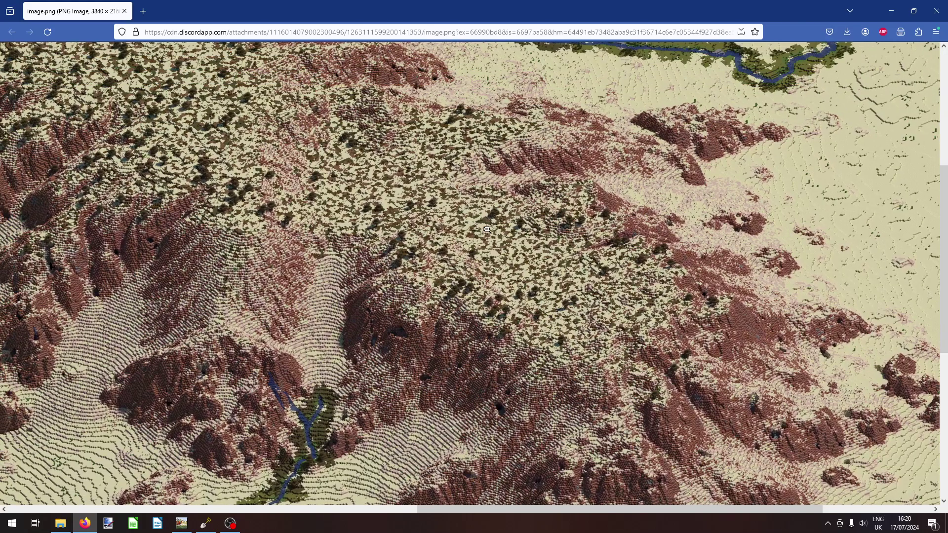
scroll(547, 276, left, 5)
scroll(547, 275, down, 2)
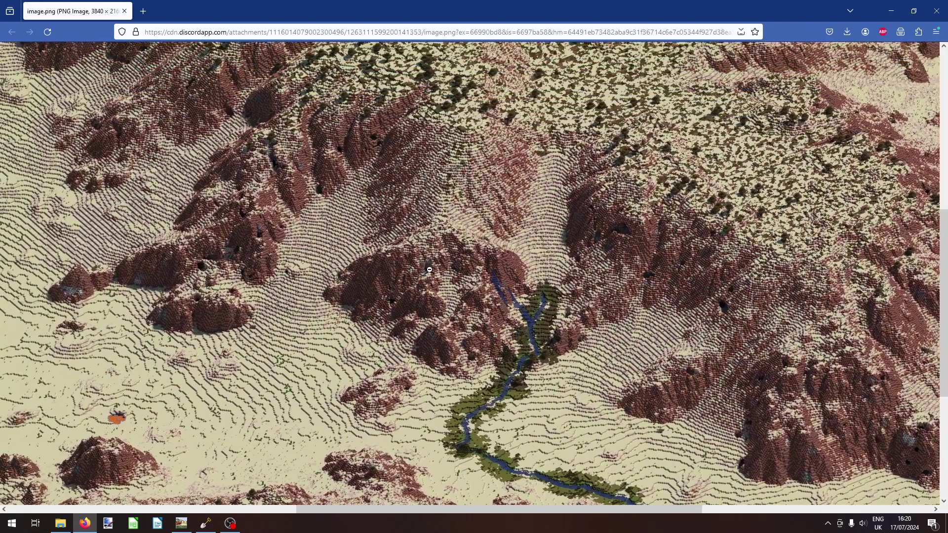
scroll(295, 328, left, 5)
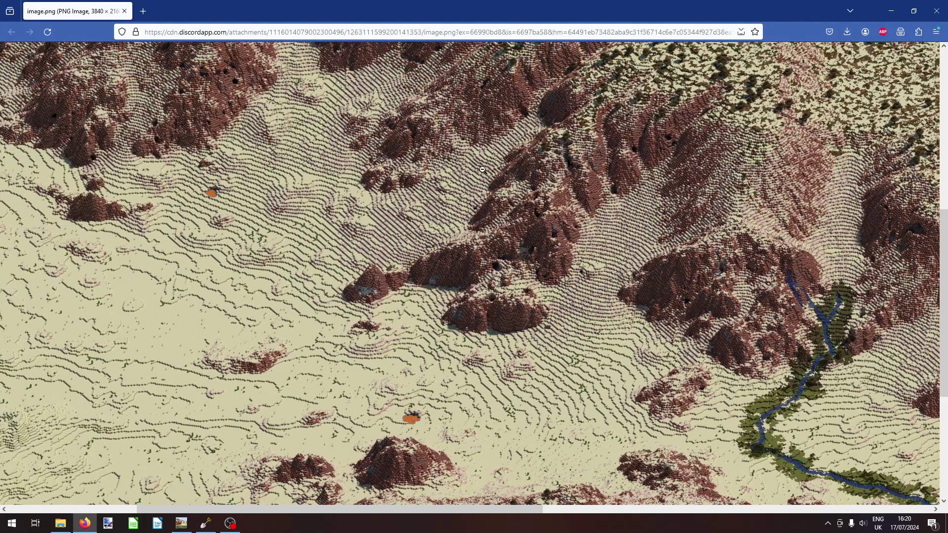
scroll(449, 218, left, 5)
scroll(448, 217, up, 2)
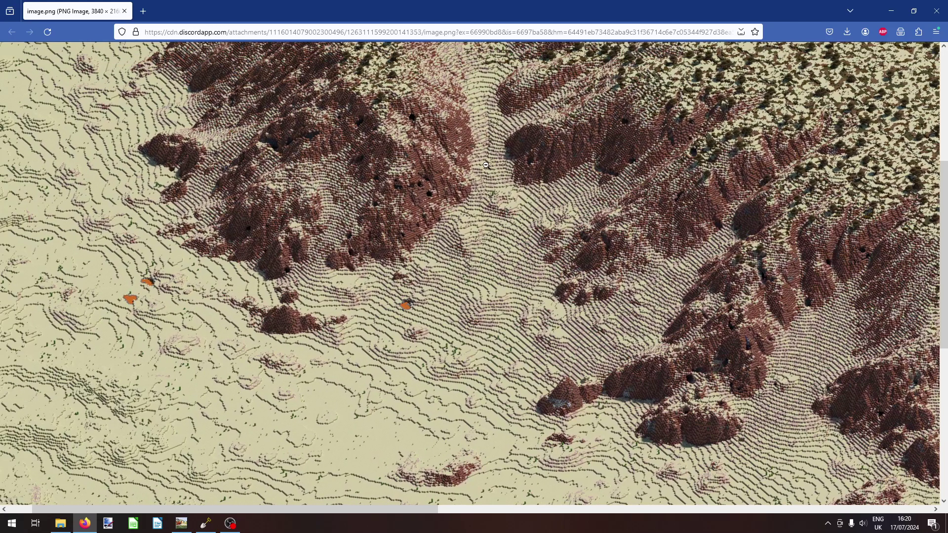
scroll(479, 206, right, 5)
scroll(478, 206, up, 3)
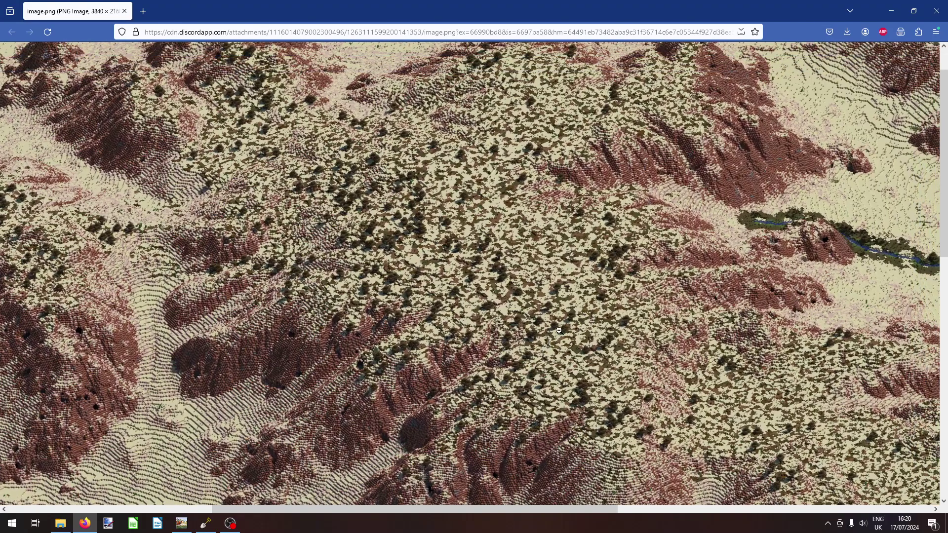
Compare close-ups of the lower river, southeastern cliffs and upper river in the render, finishing on the whole image.
click(559, 330)
click(447, 173)
click(601, 340)
click(445, 155)
click(491, 255)
click(562, 396)
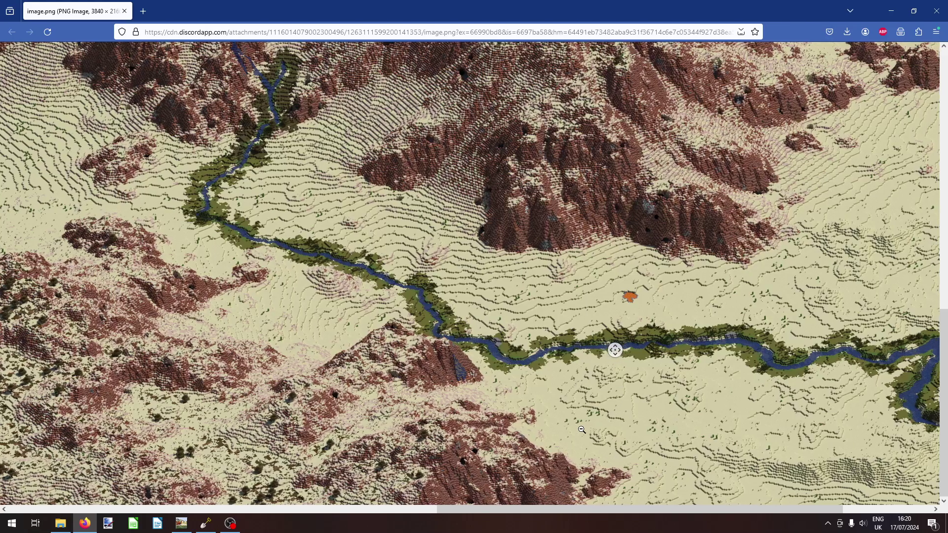
middle_click(606, 412)
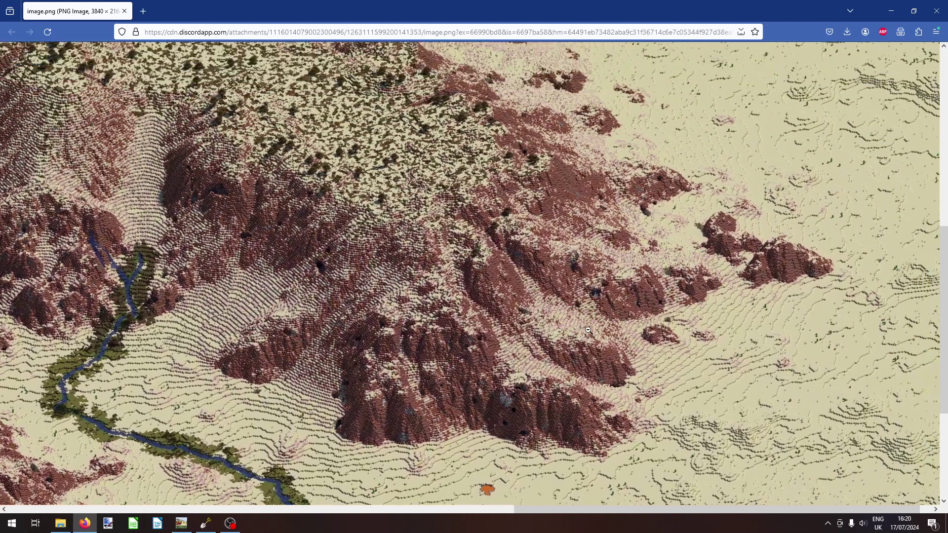
click(536, 341)
click(746, 74)
middle_click(699, 233)
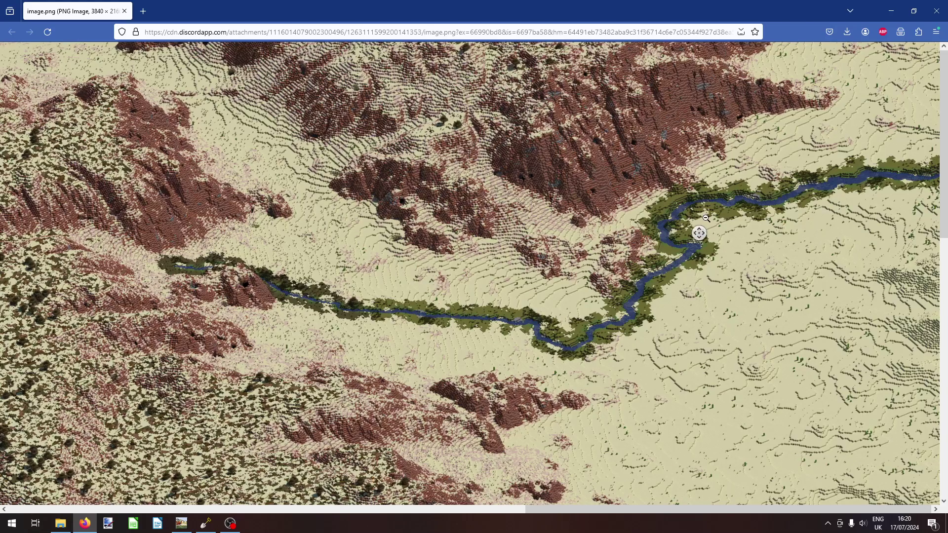
click(561, 242)
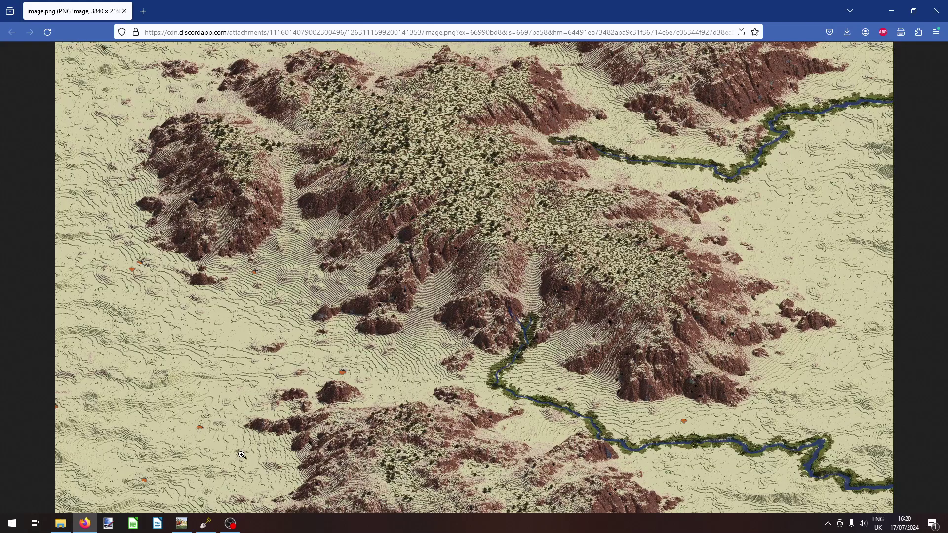